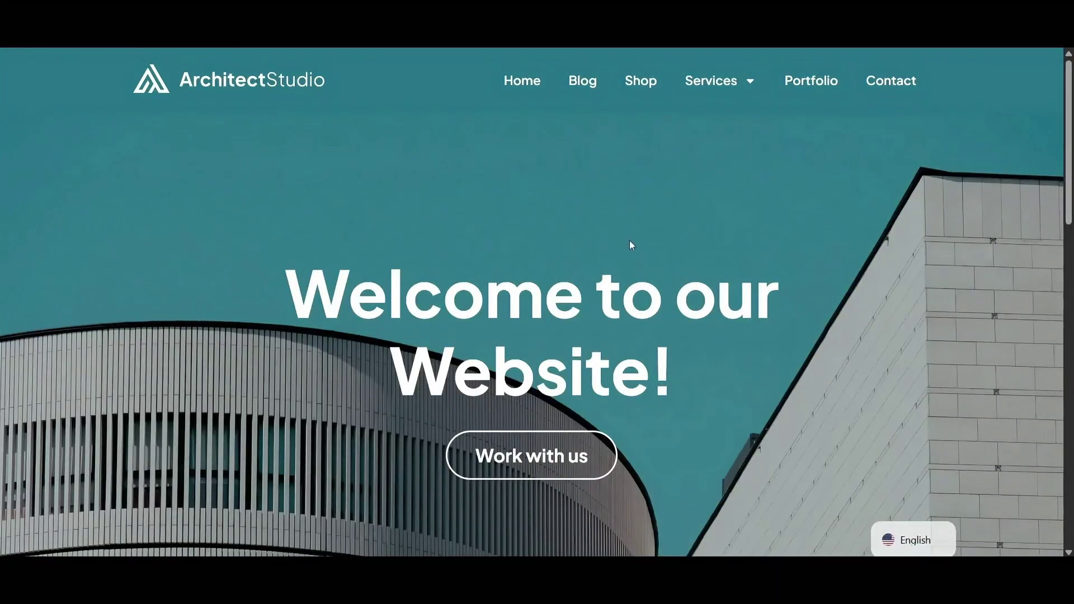
Open the Architect Studio site's floating language switcher to see which languages it offers.
mouse_move(750, 86)
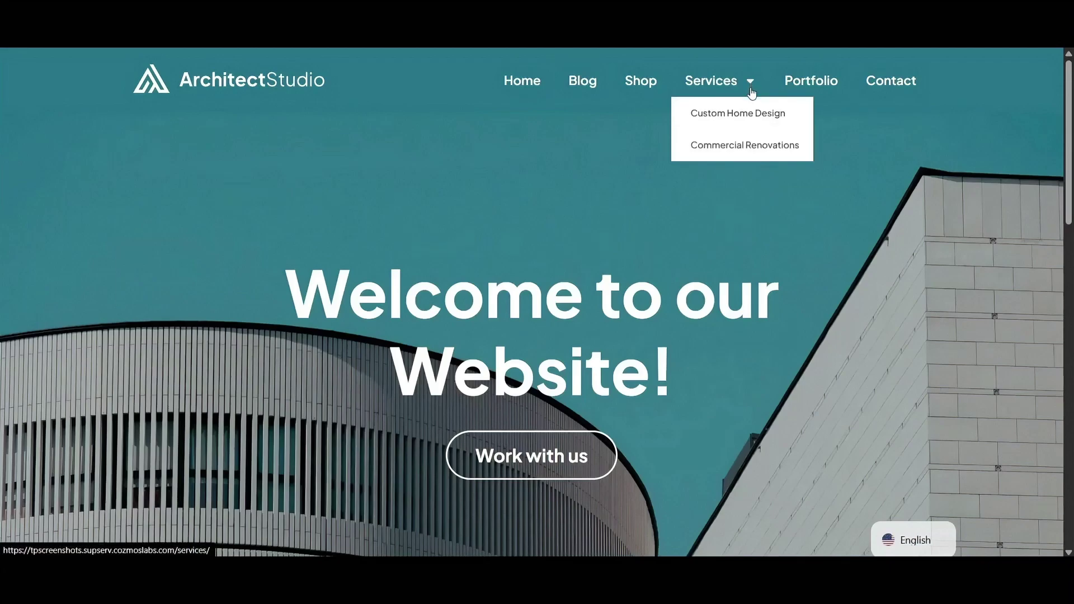
click(904, 540)
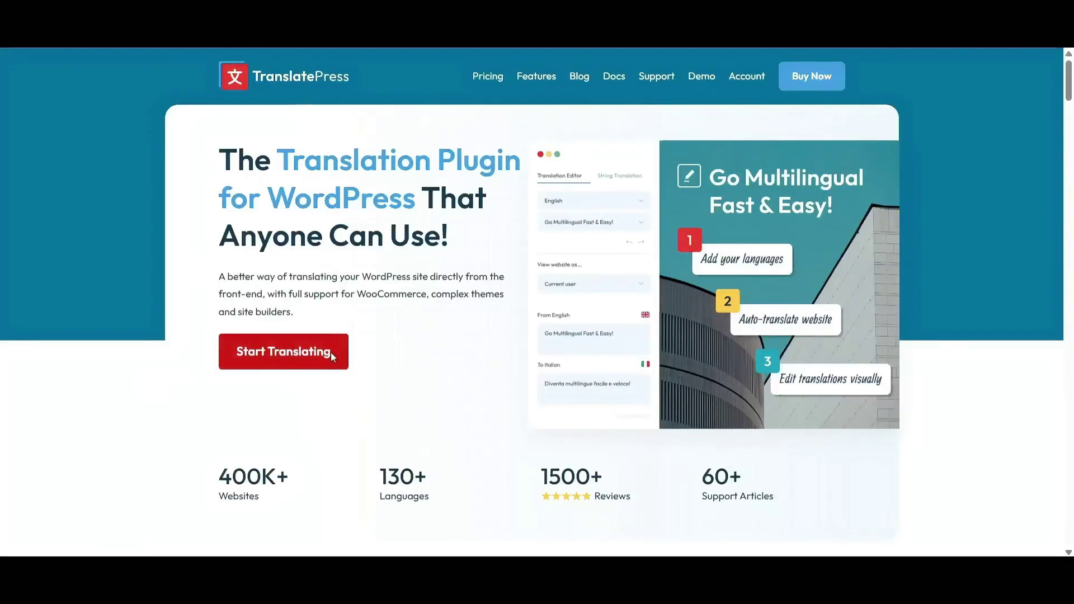
Download the 'TranslatePress Plugin (required)' zip from the TranslatePress.com account Downloads page.
click(331, 353)
drag(1070, 99, 1071, 138)
scroll(523, 199, down, 4)
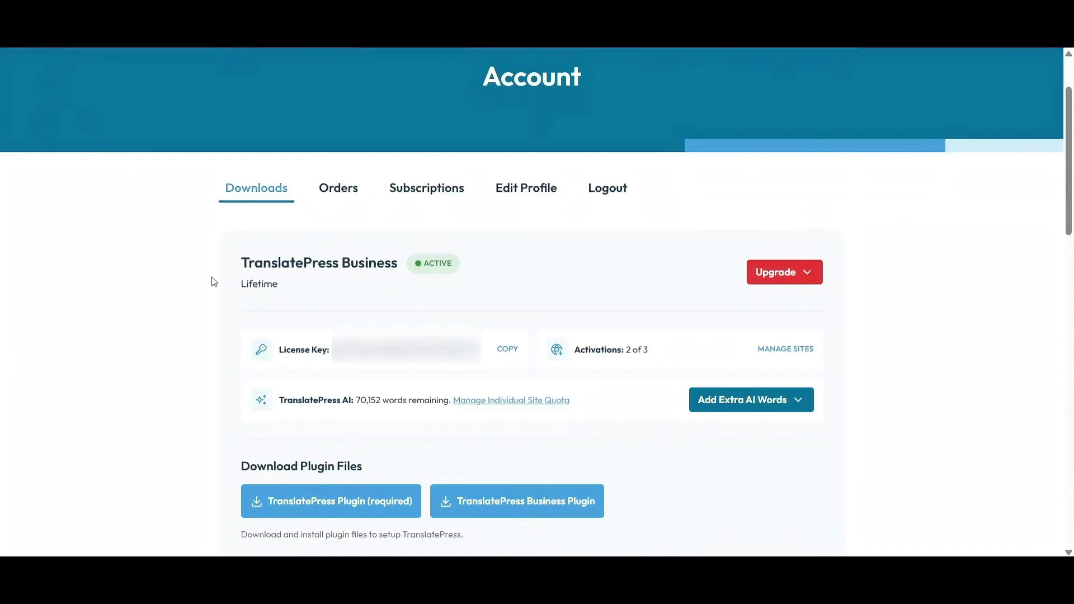
click(383, 506)
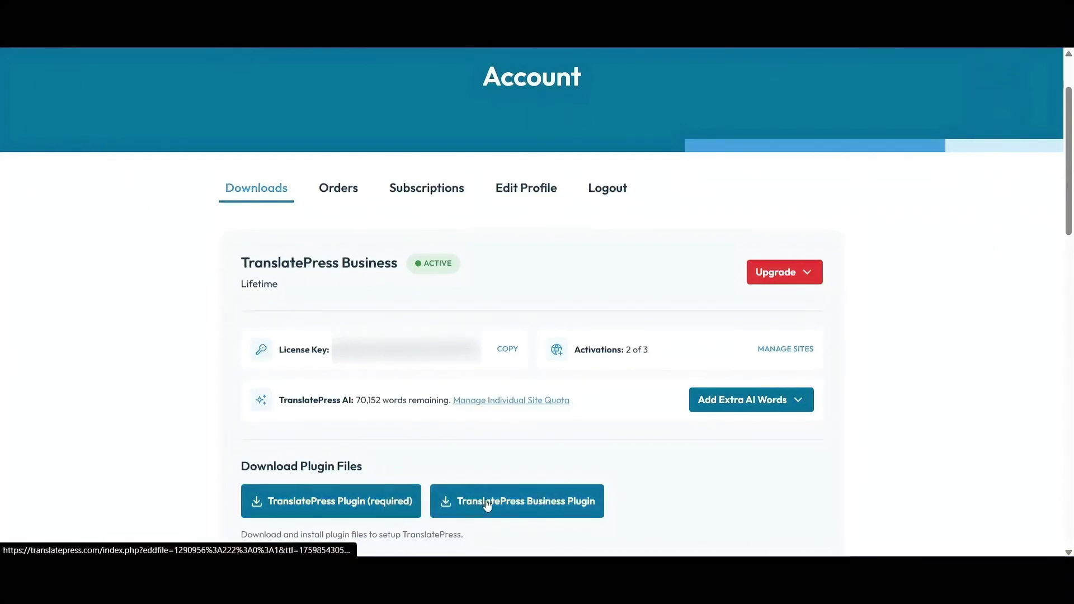
Download the Business plugin zip, then choose the TranslatePress 2.10.6 zip in Plugins' upload form.
click(487, 505)
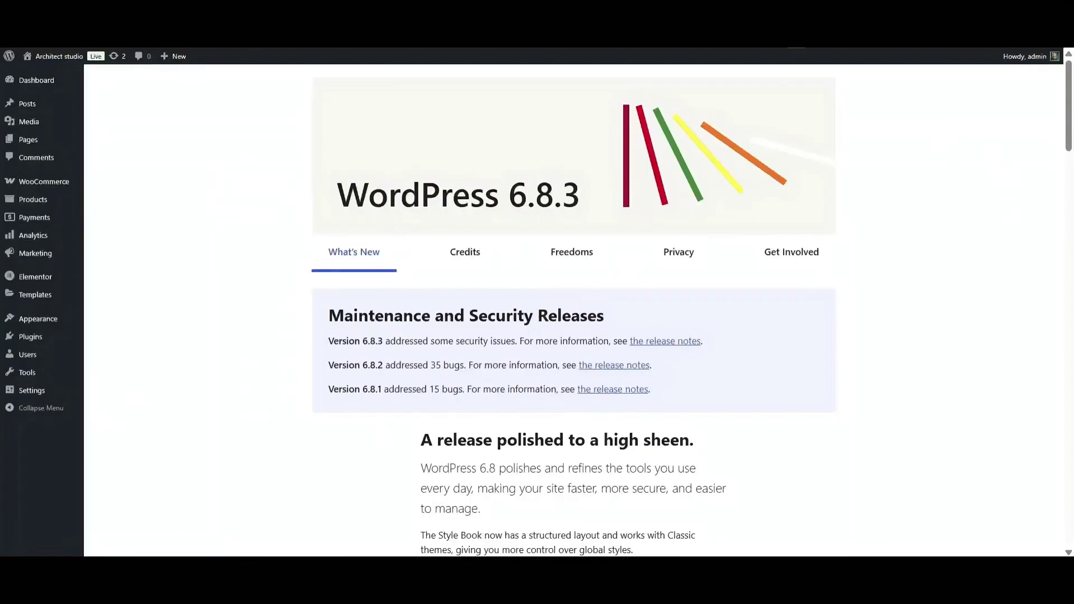
mouse_move(41, 339)
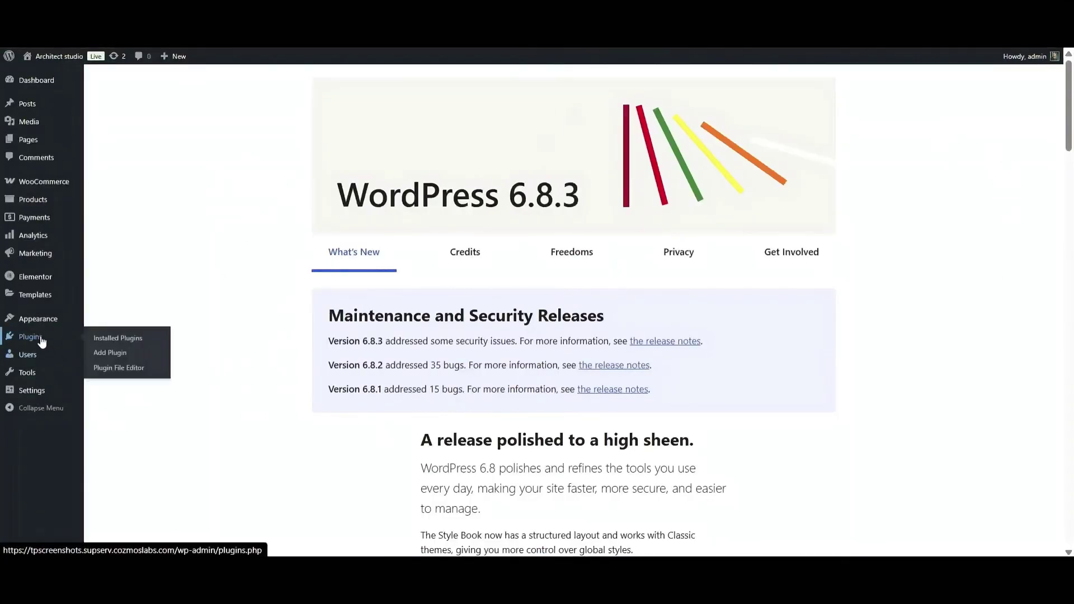
click(117, 358)
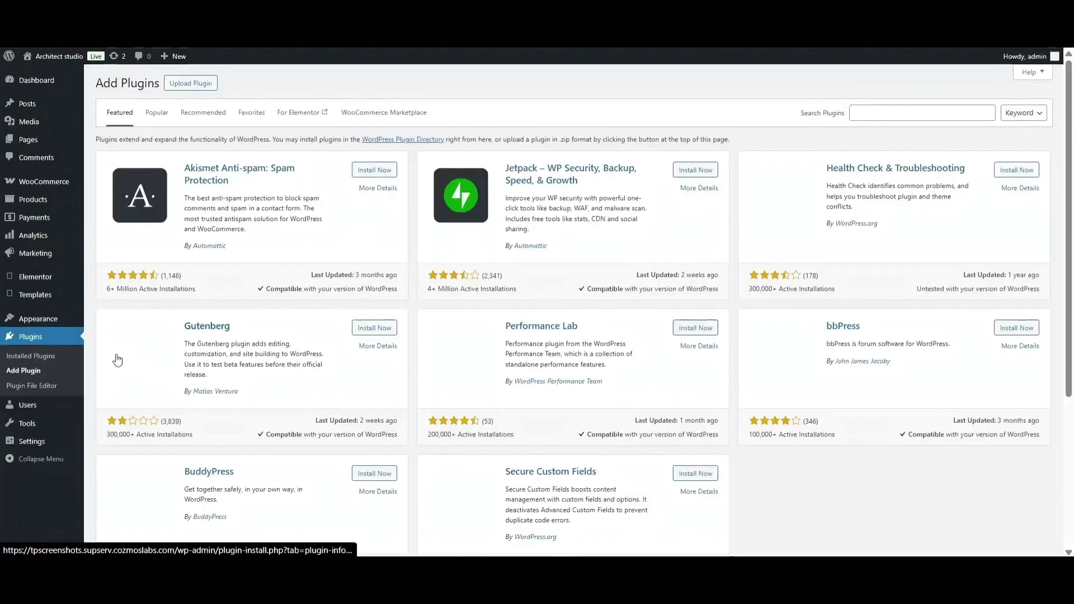
click(190, 83)
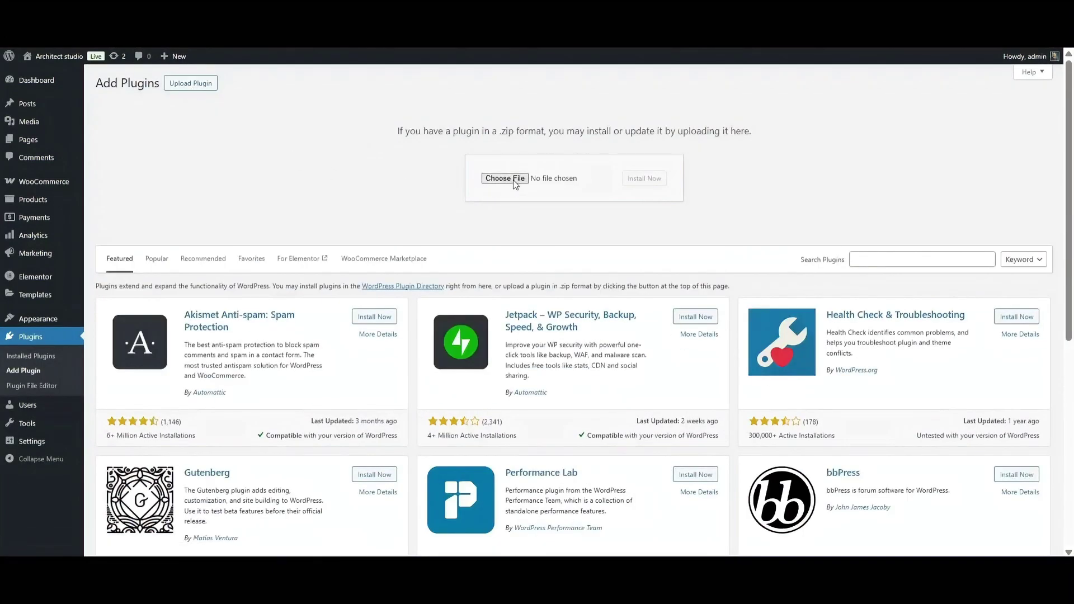
click(513, 180)
click(255, 148)
click(497, 320)
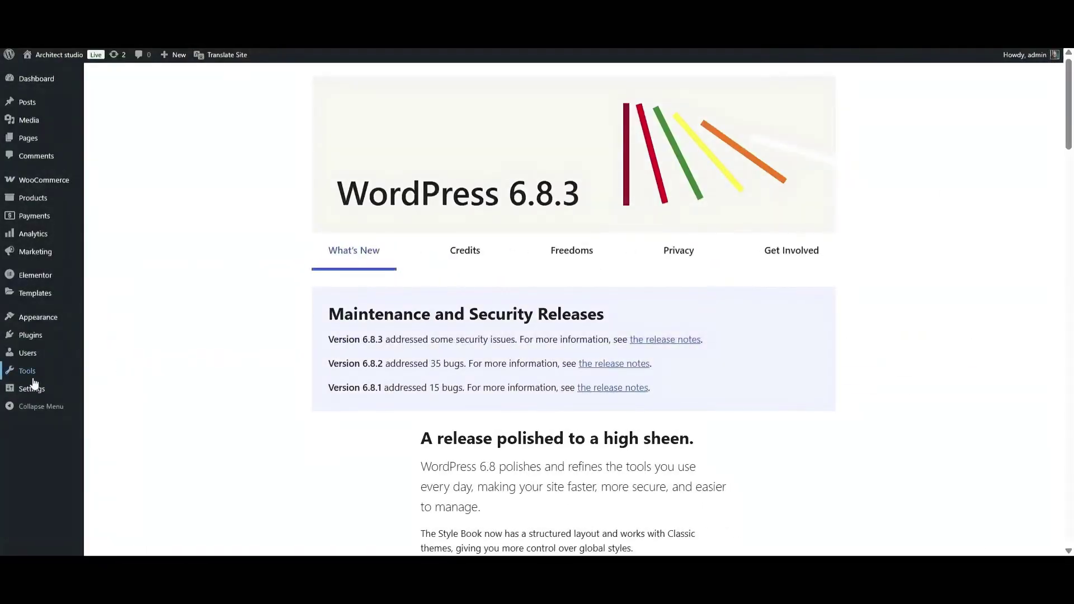
In TranslatePress settings, add Spanish (Argentina) as a site language.
mouse_move(28, 391)
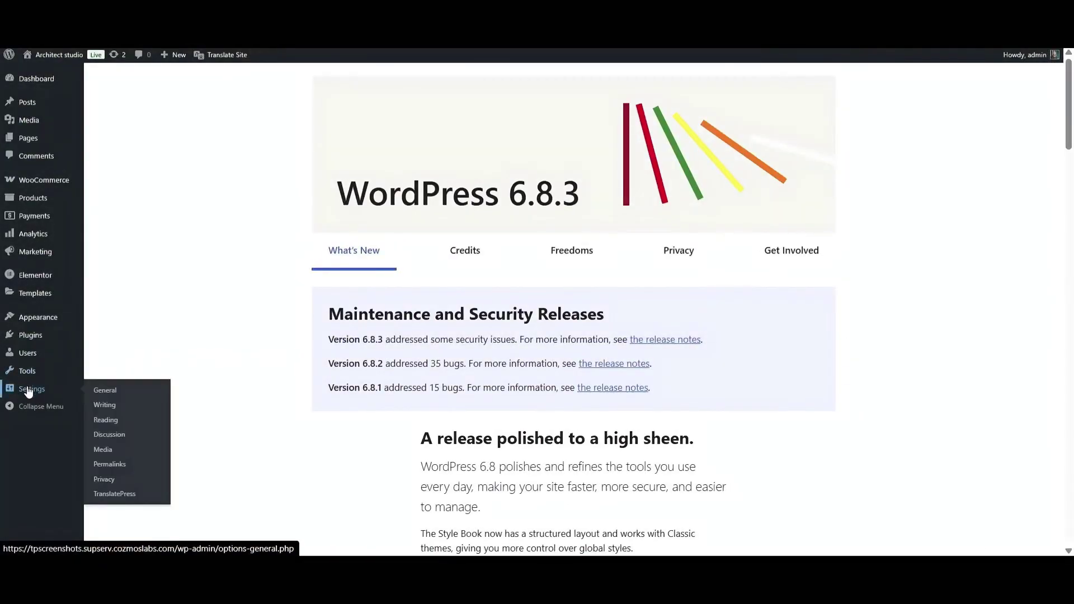
click(116, 495)
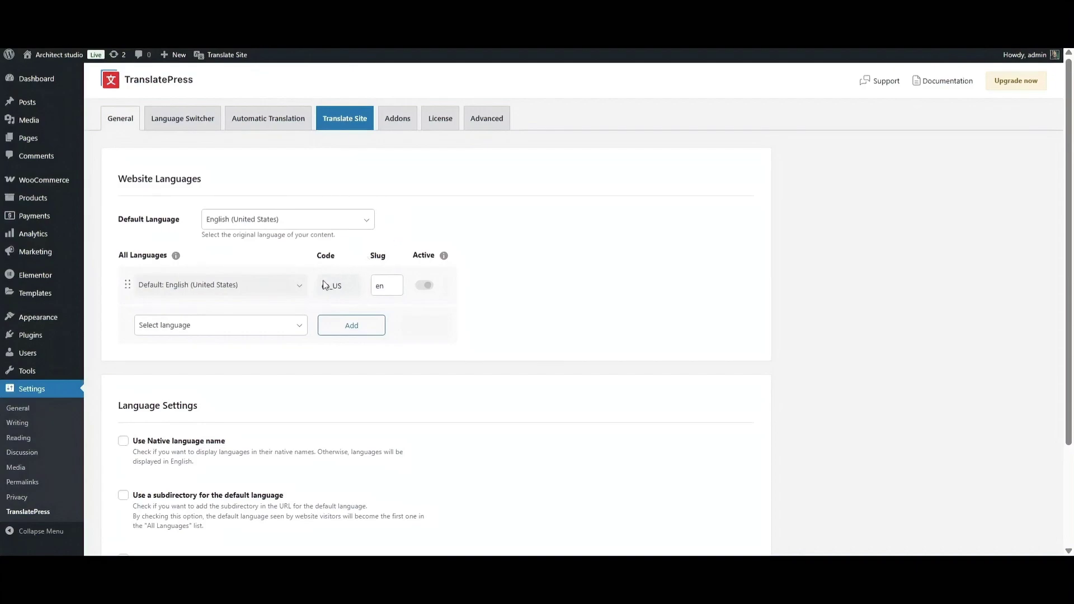
click(295, 329)
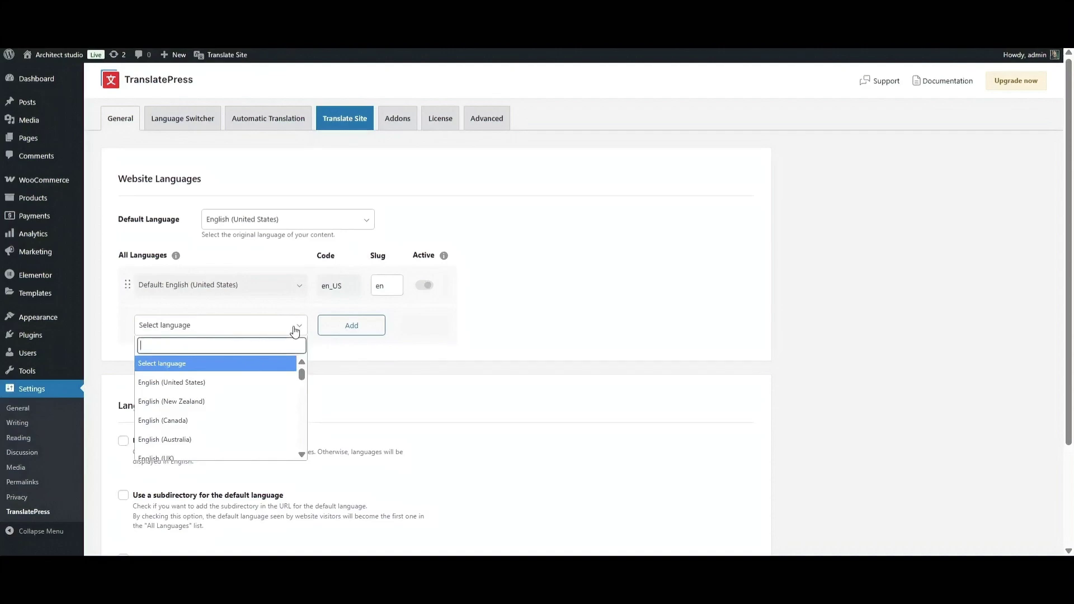
text(spanish)
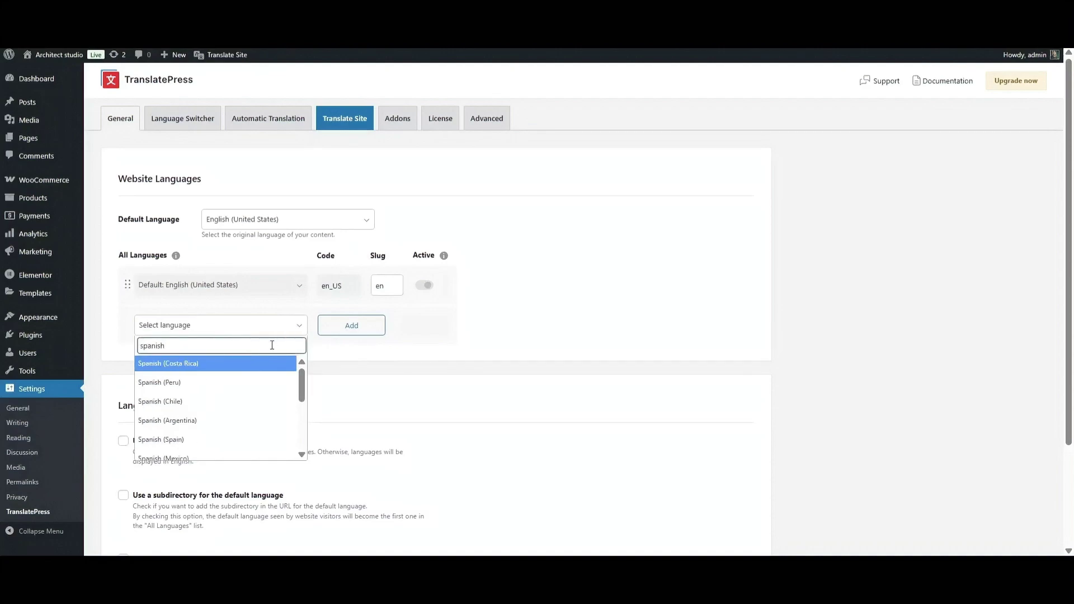
click(168, 420)
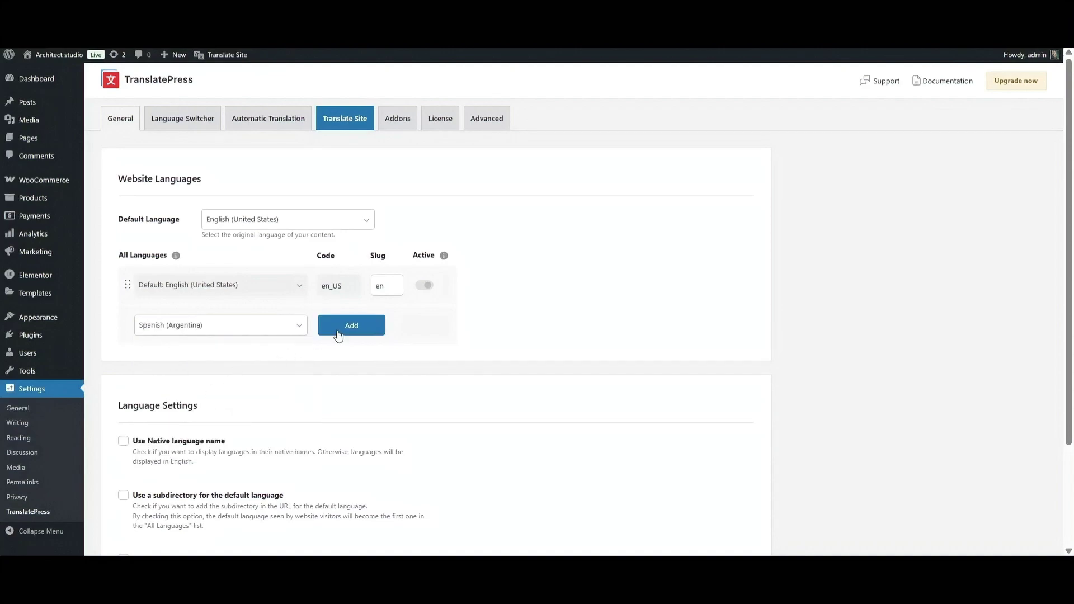
click(342, 330)
Add Hindi and German as further site languages and save the settings.
click(294, 369)
text(hindi)
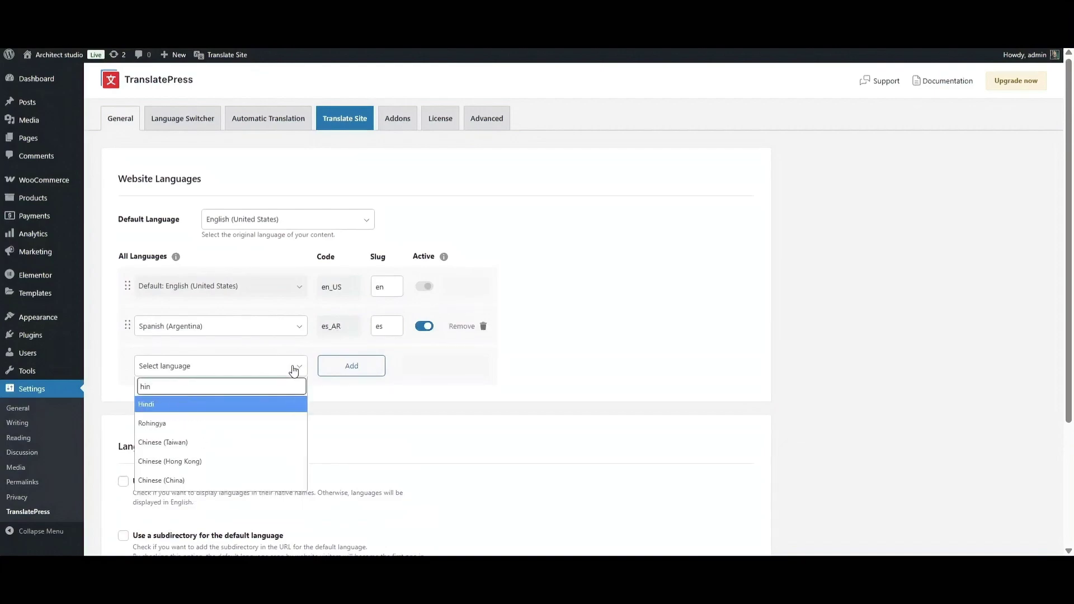
click(210, 403)
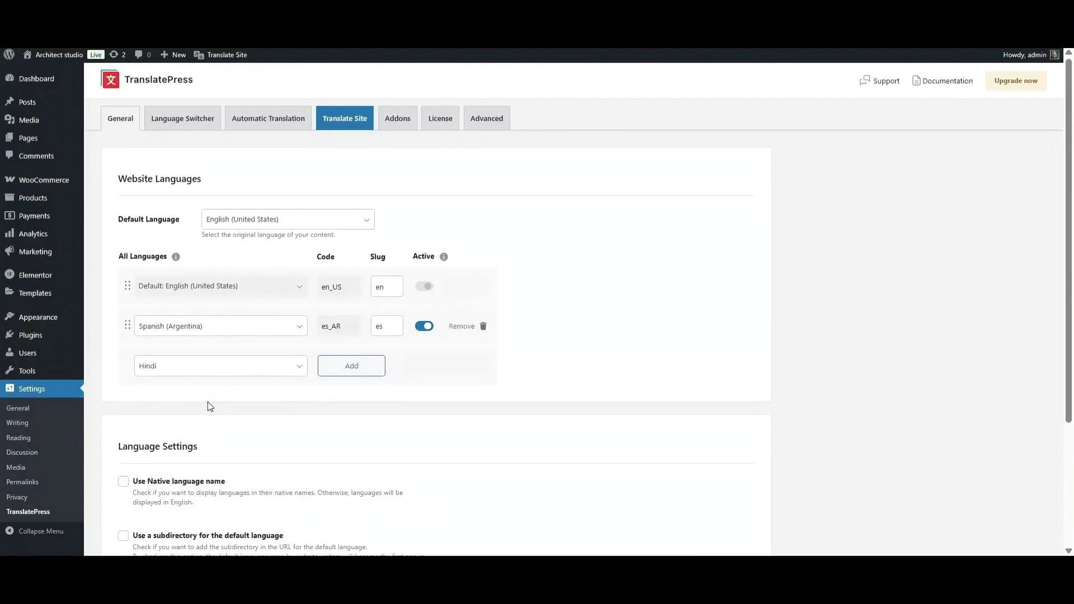
click(344, 367)
click(271, 407)
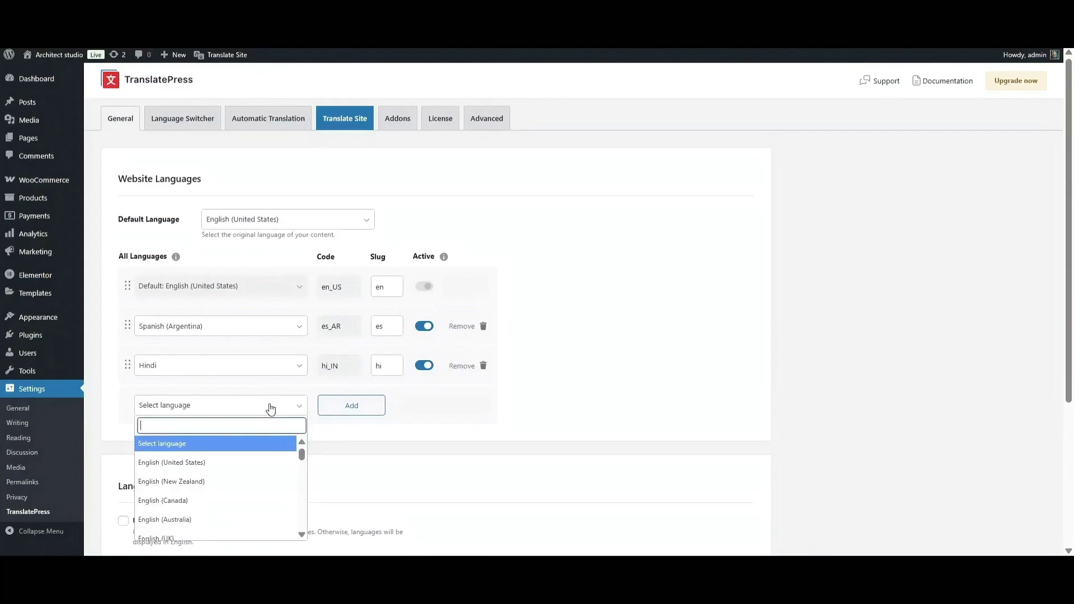
text(german)
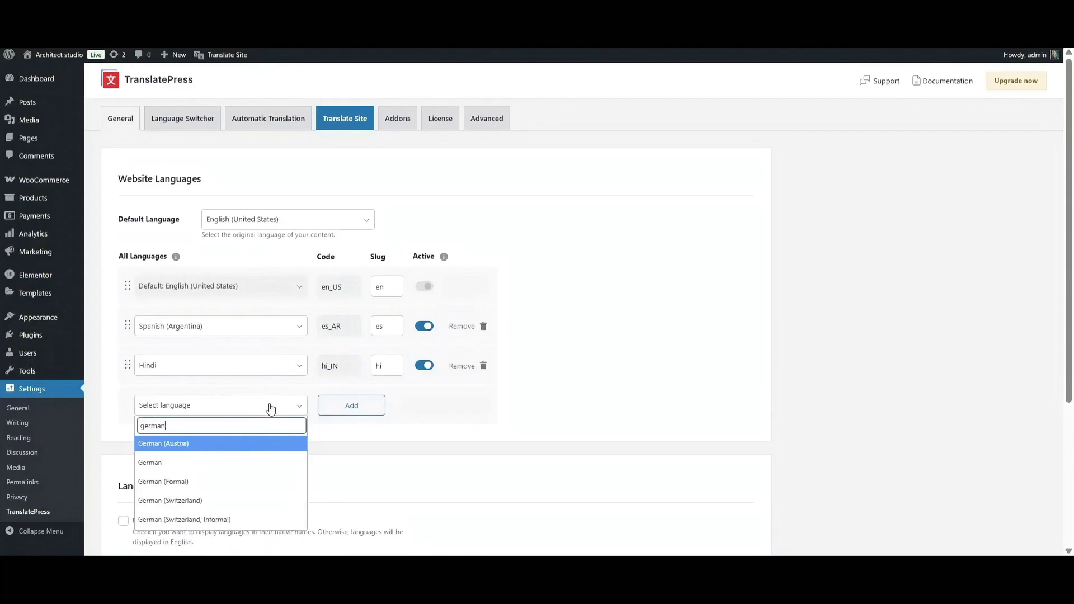
click(177, 461)
click(352, 405)
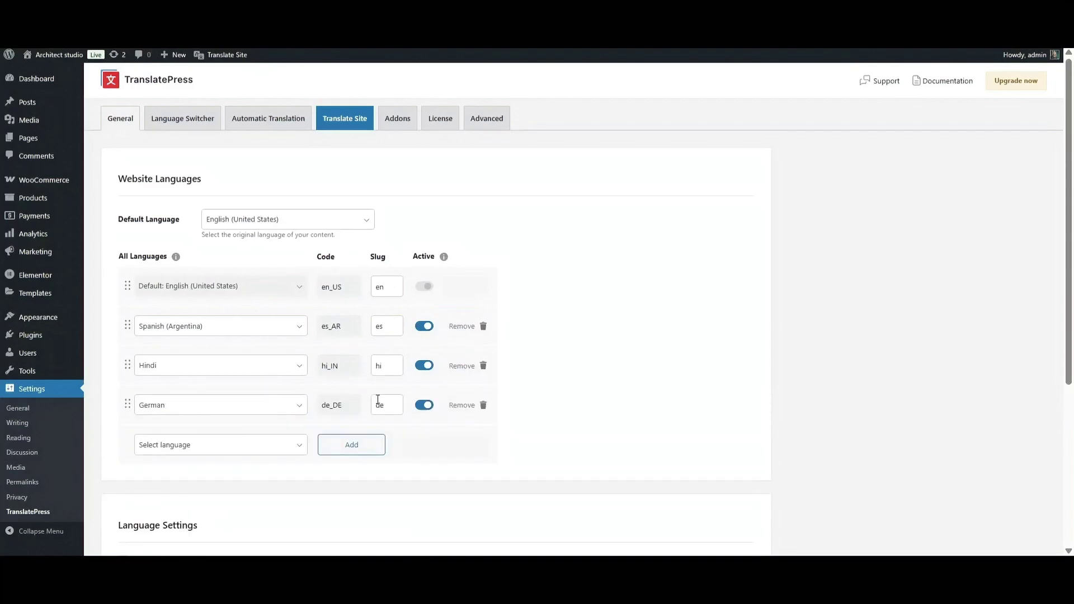
scroll(137, 496, down, 5)
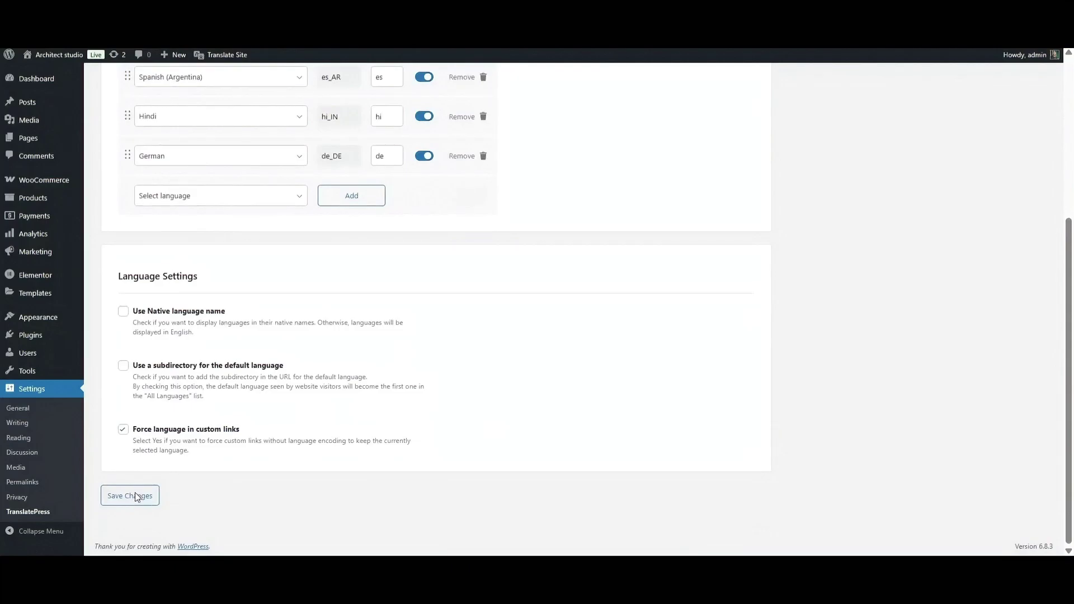
click(135, 497)
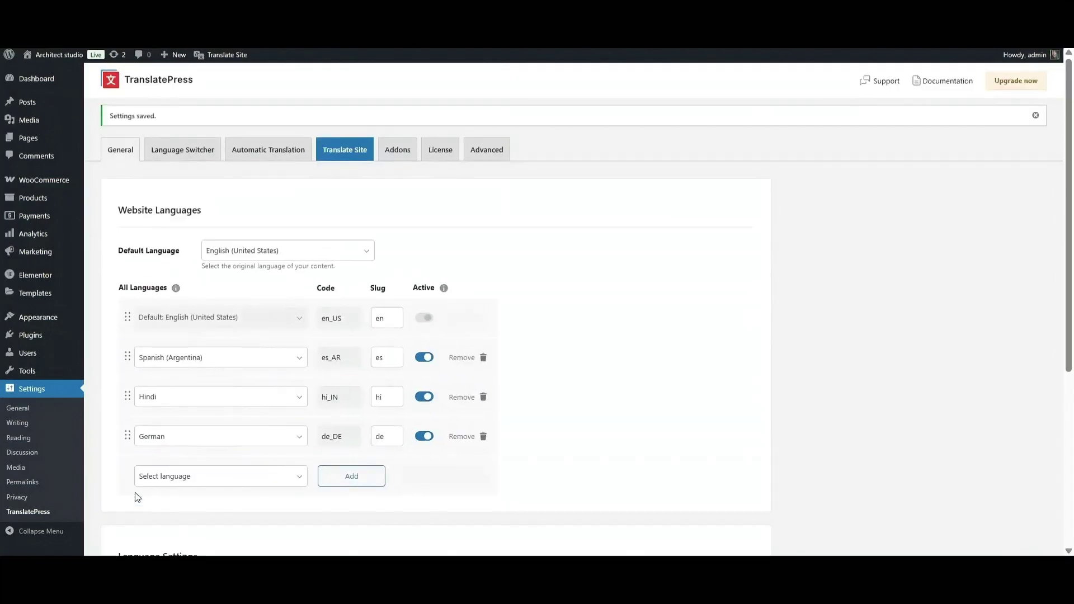
Enable the Floating Switcher on the Language Switcher tab, apply the Transparent preset, and save.
click(187, 156)
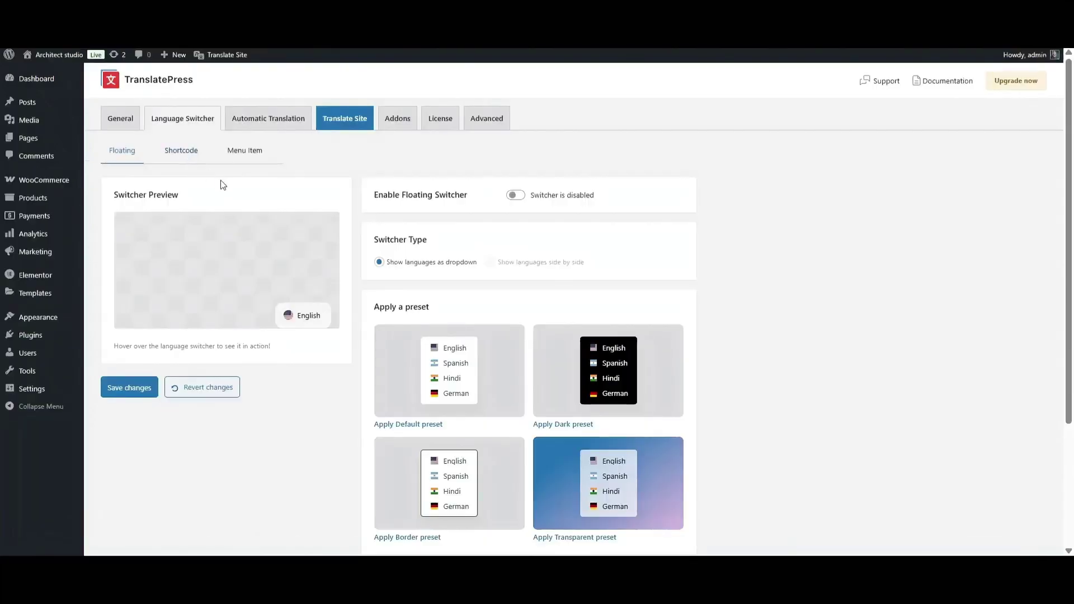
click(512, 196)
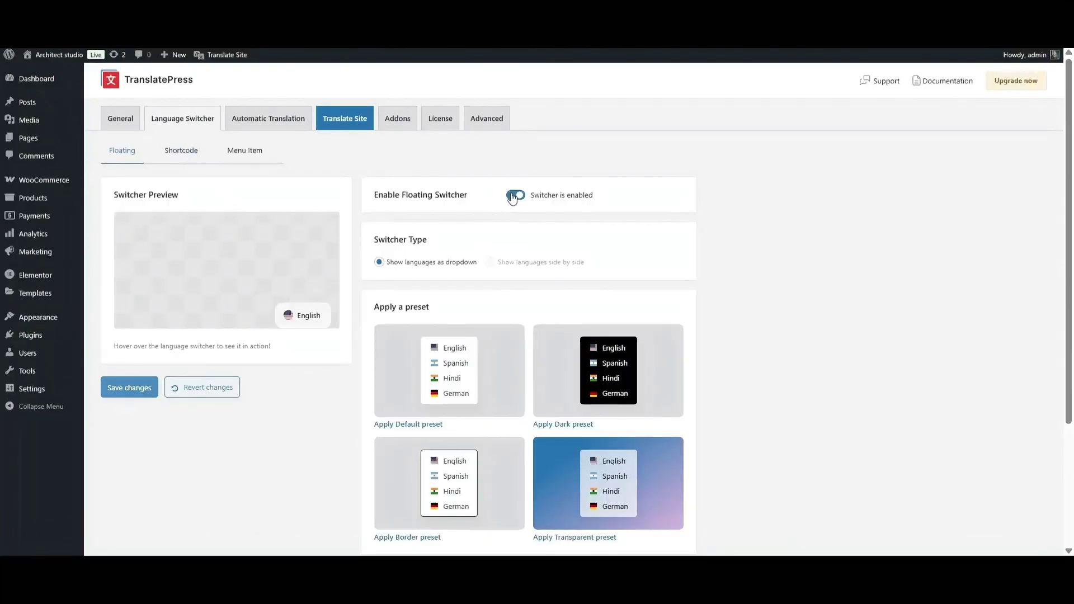
scroll(451, 380, down, 3)
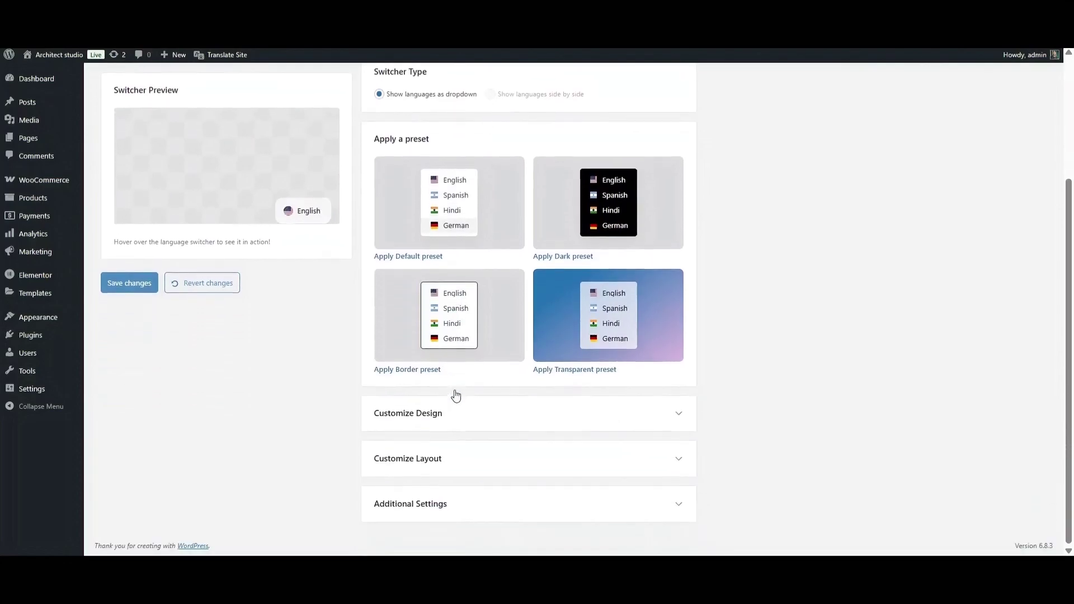
click(679, 414)
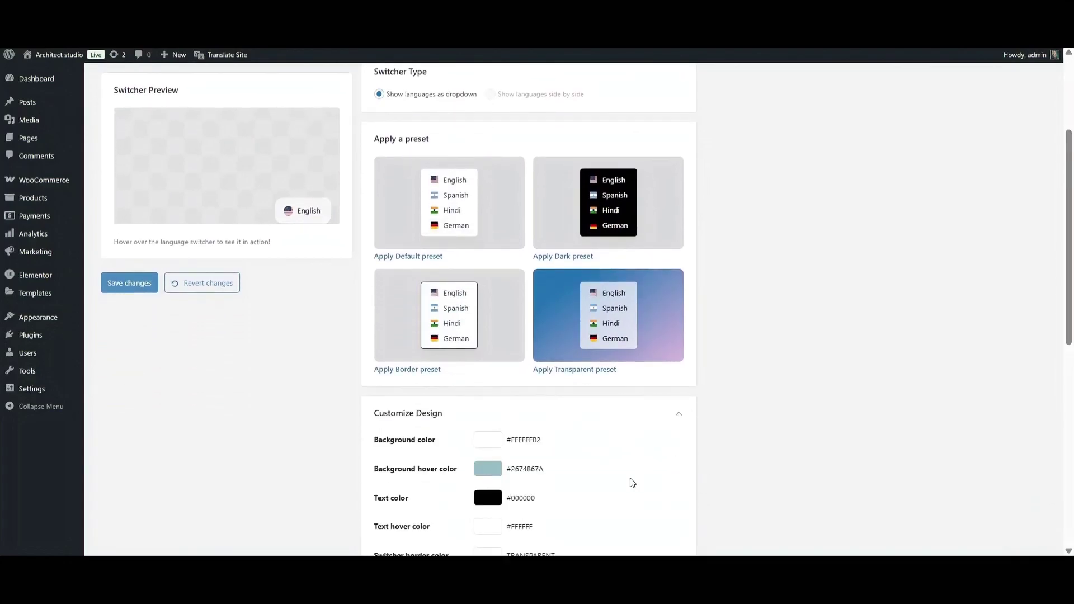
scroll(630, 482, down, 5)
scroll(646, 325, up, 2)
click(678, 272)
scroll(615, 302, up, 2)
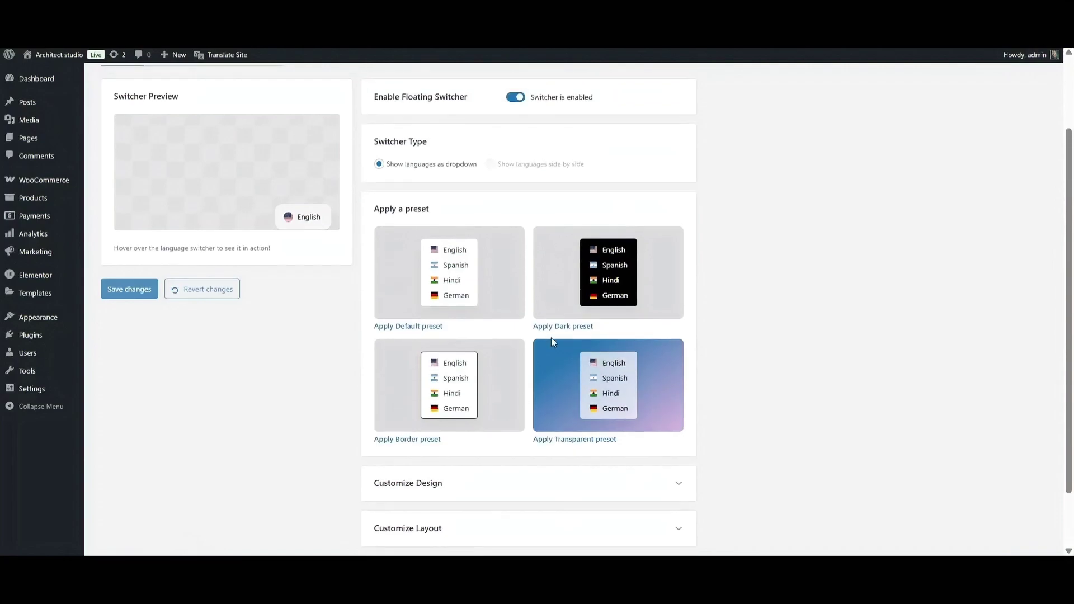
click(565, 438)
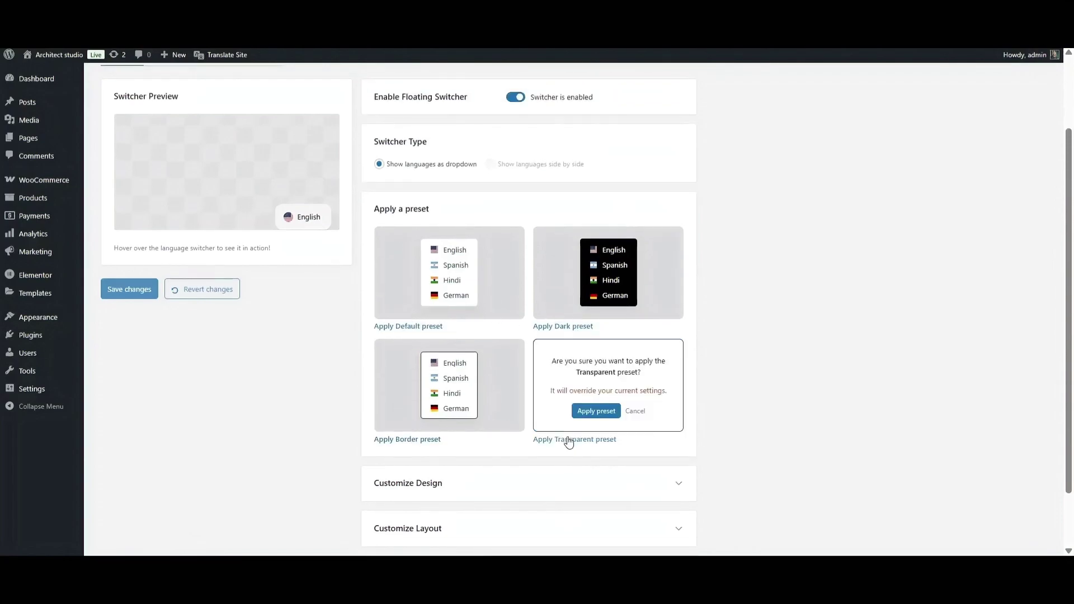
click(592, 417)
click(129, 289)
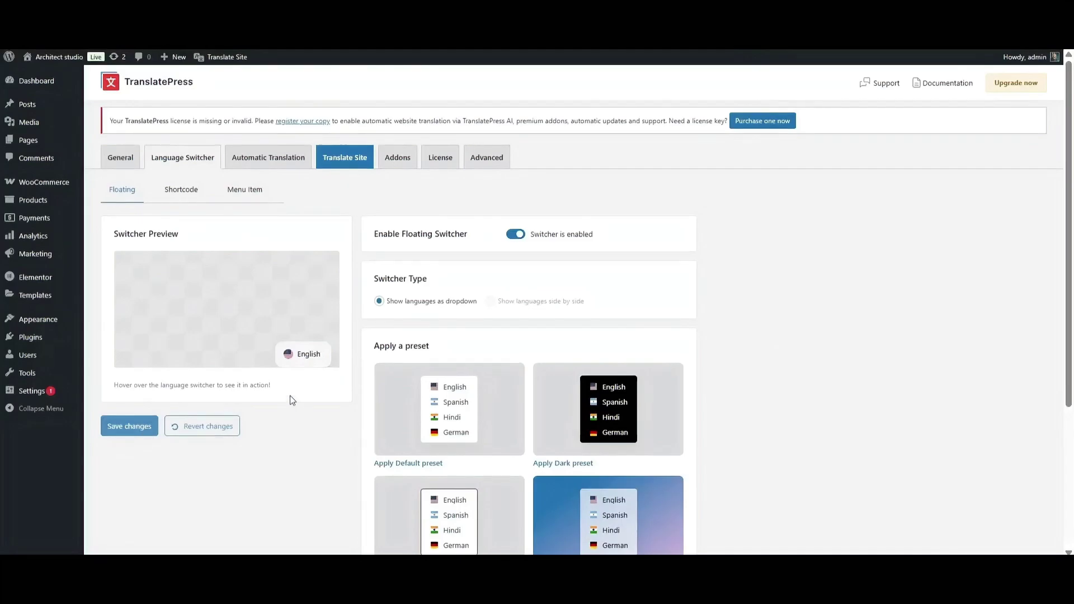
Copy the Business license key from the Account page and activate it in the License tab.
click(296, 160)
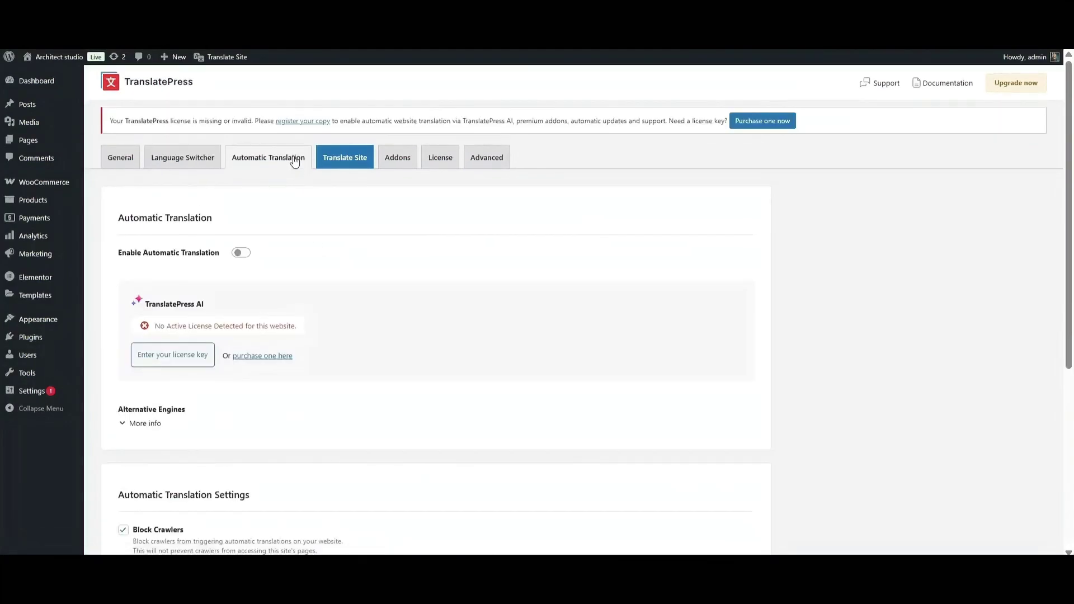
click(172, 362)
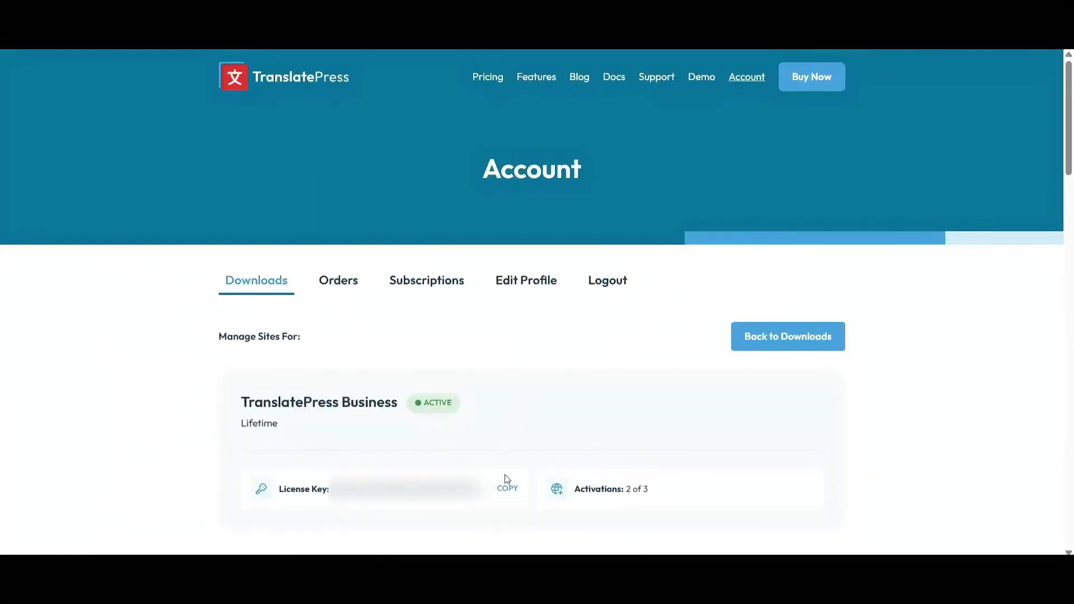
click(506, 490)
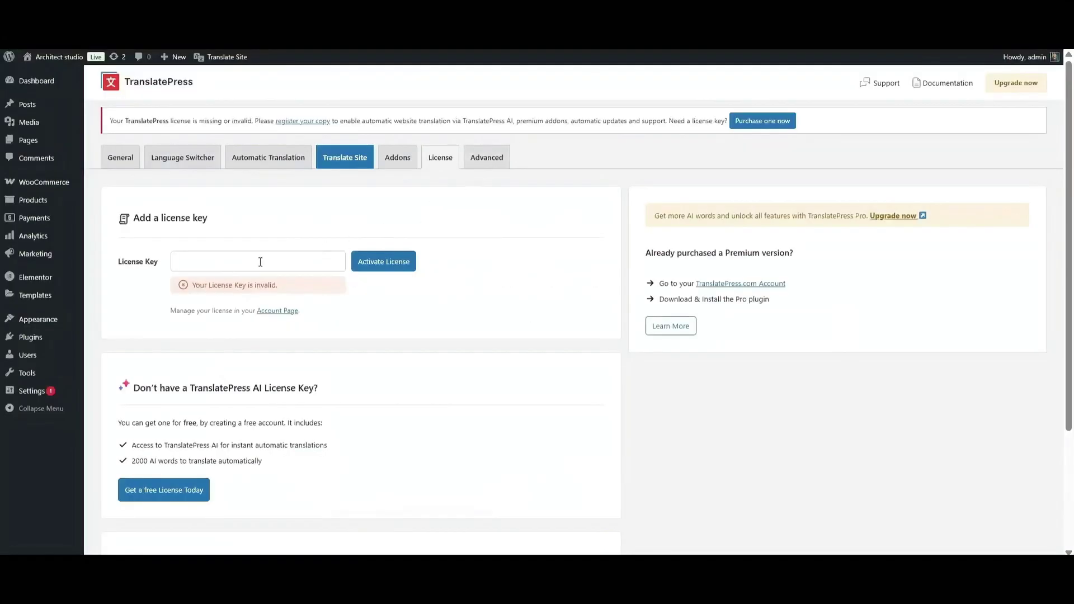
key(ctrl+v)
click(401, 258)
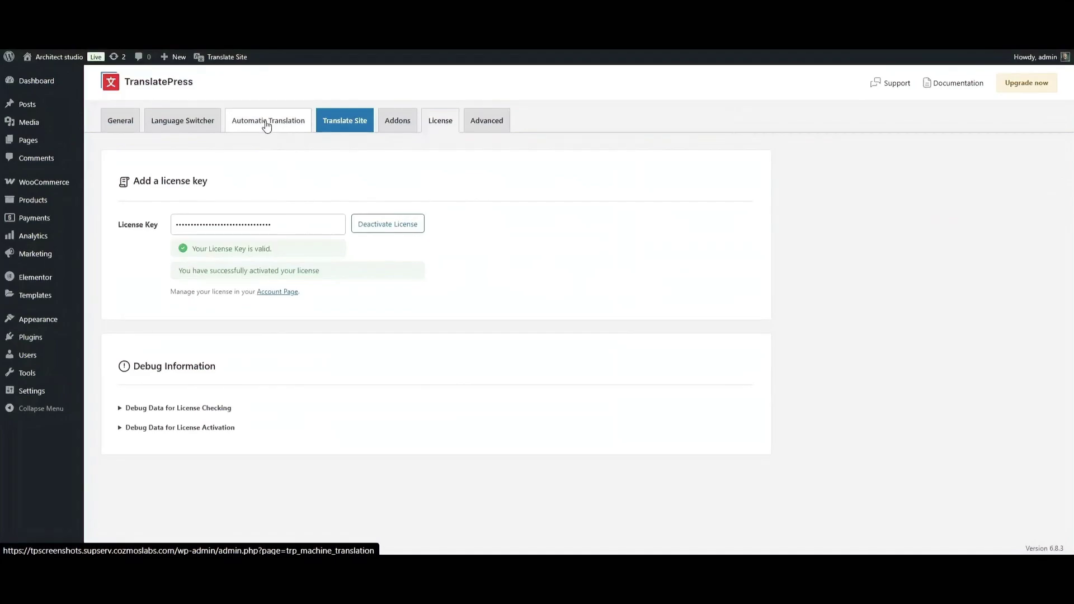
Switch on automatic translation with TranslatePress AI and save the settings.
click(267, 125)
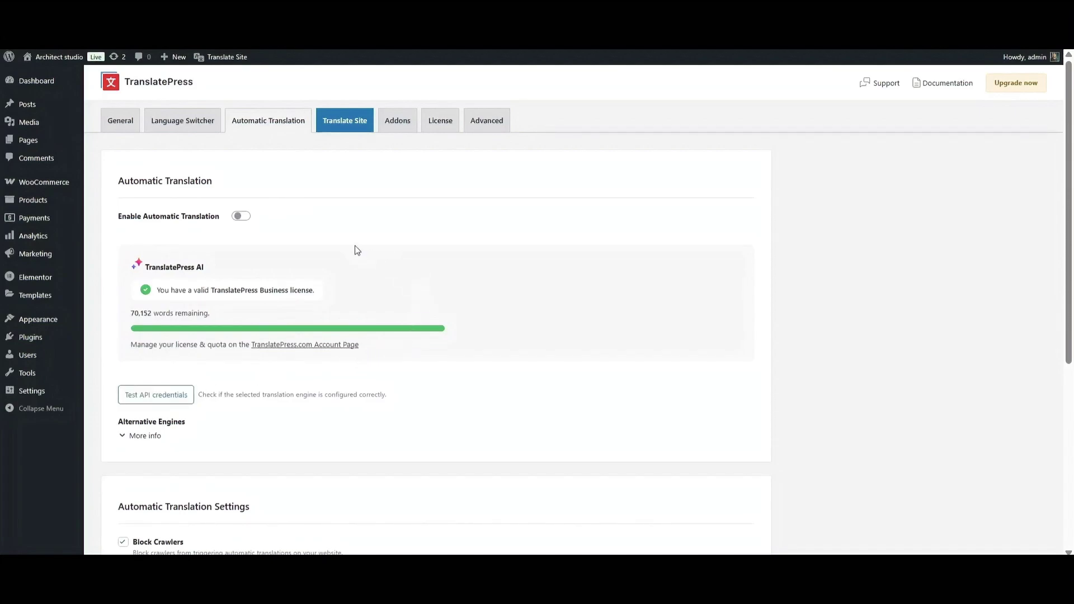
click(241, 218)
scroll(256, 347, down, 5)
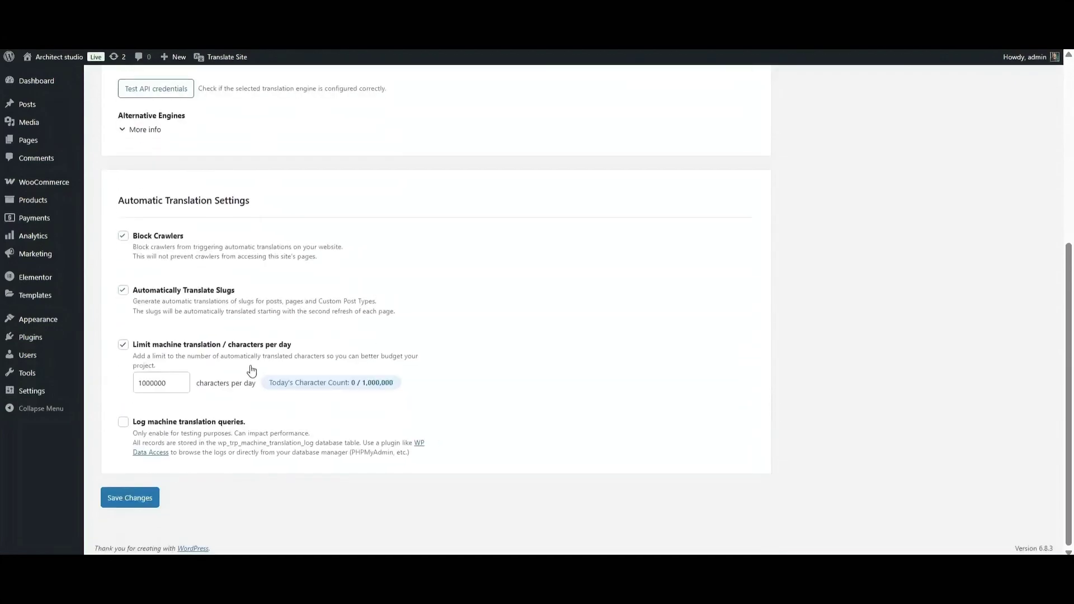
click(140, 499)
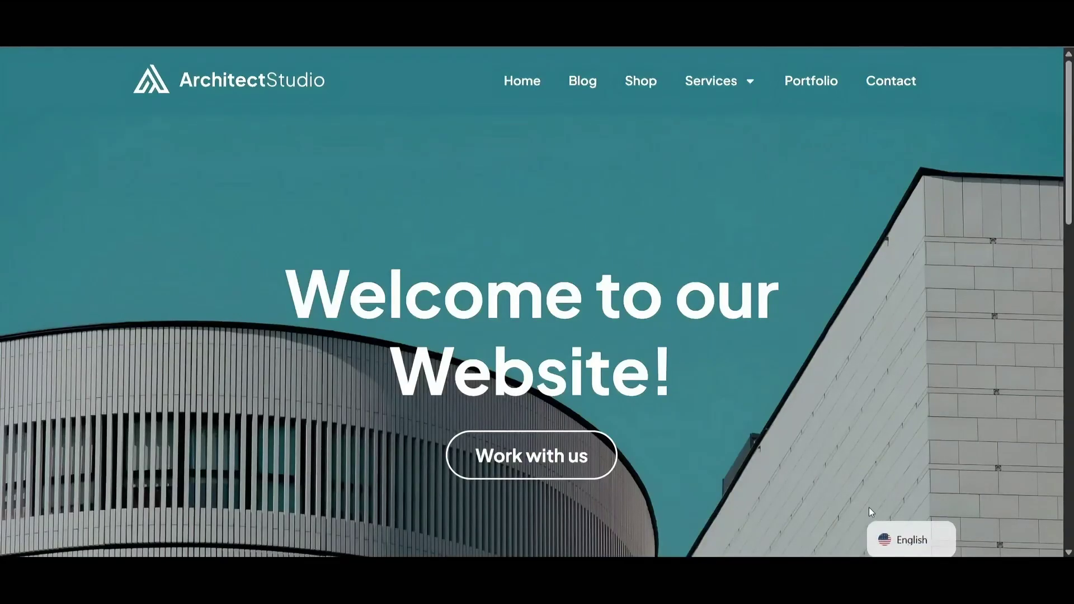
mouse_move(908, 536)
click(913, 471)
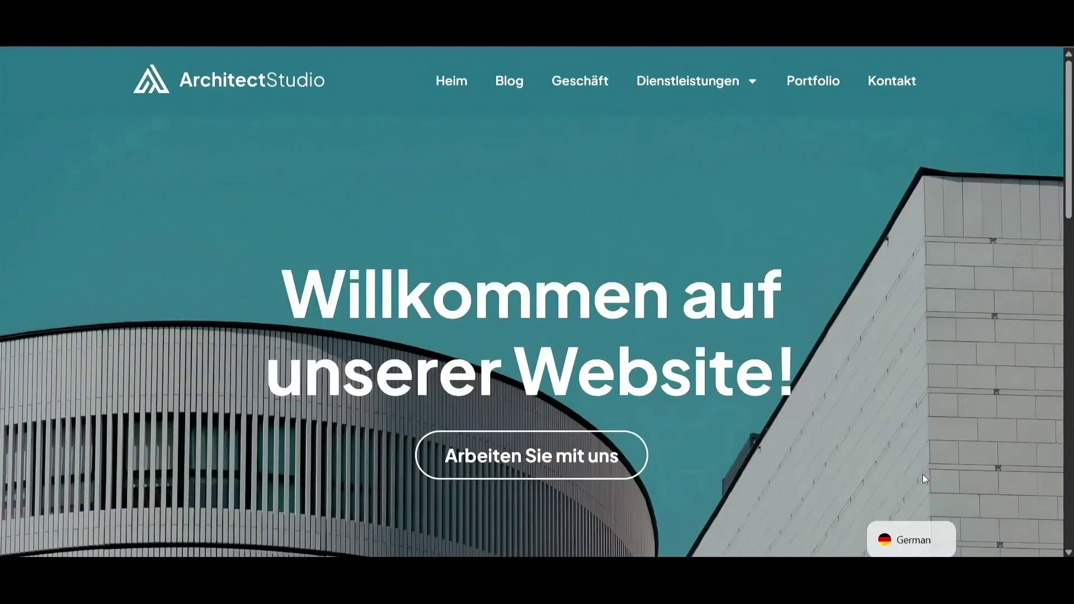
scroll(243, 456, down, 10)
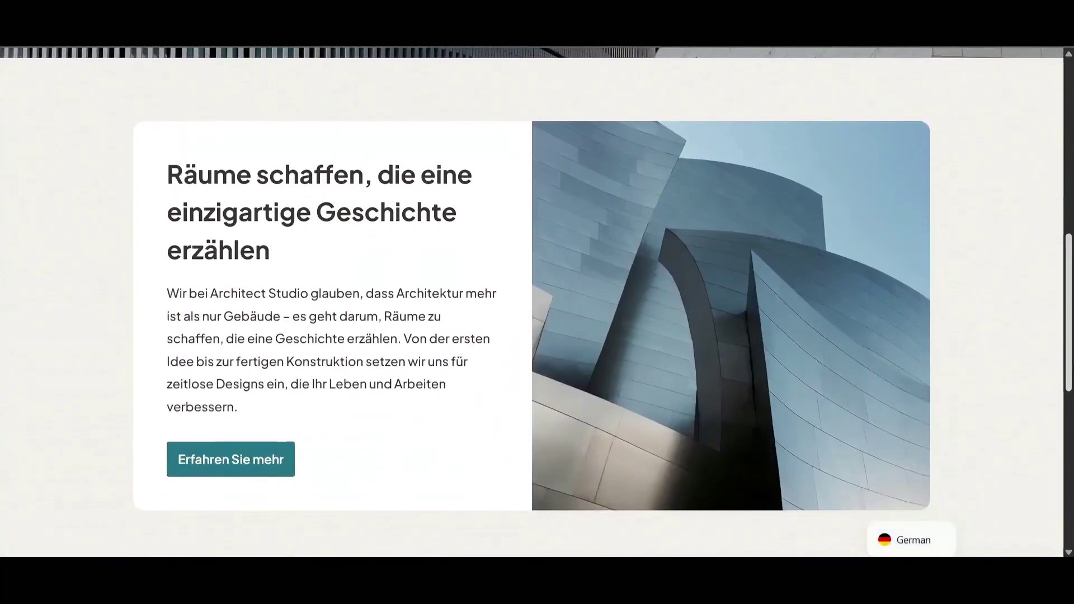
scroll(244, 455, up, 10)
click(823, 95)
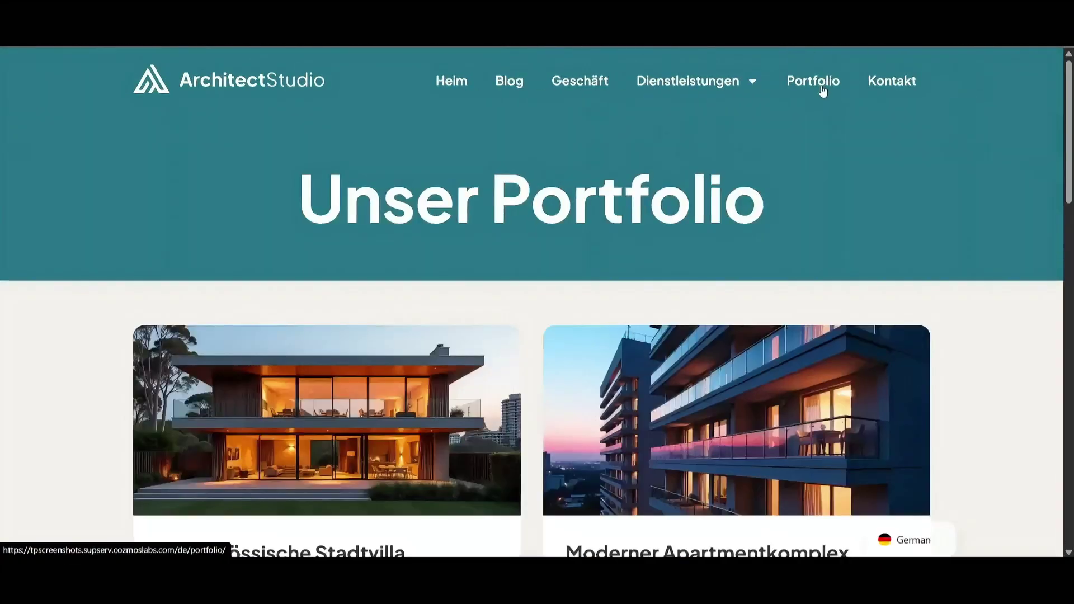
scroll(870, 106, down, 4)
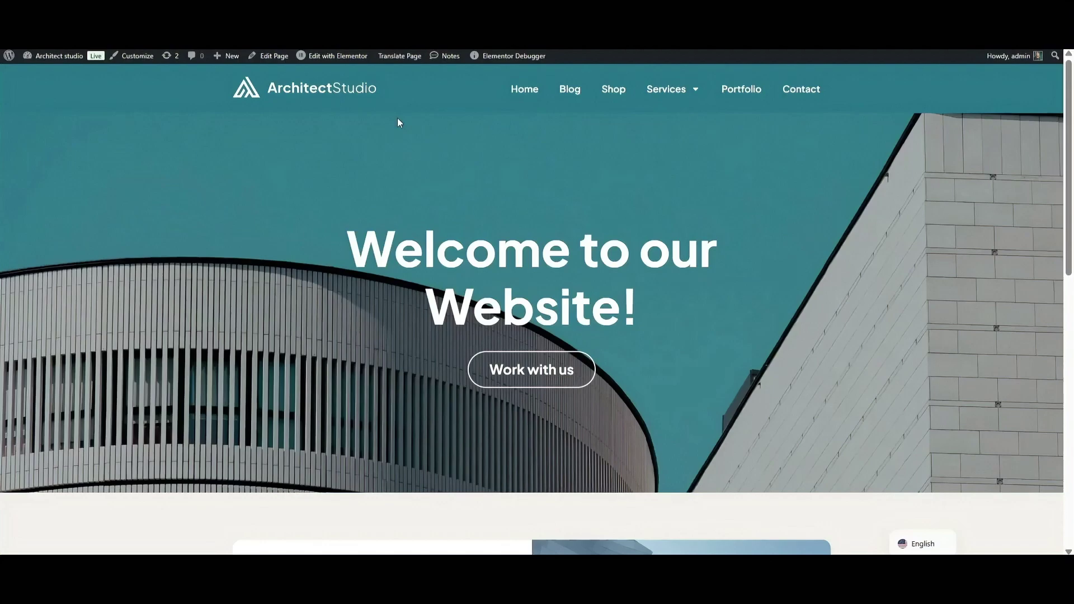
In the Translation Editor, lowercase 'website' in the German welcome heading translation and save.
click(405, 57)
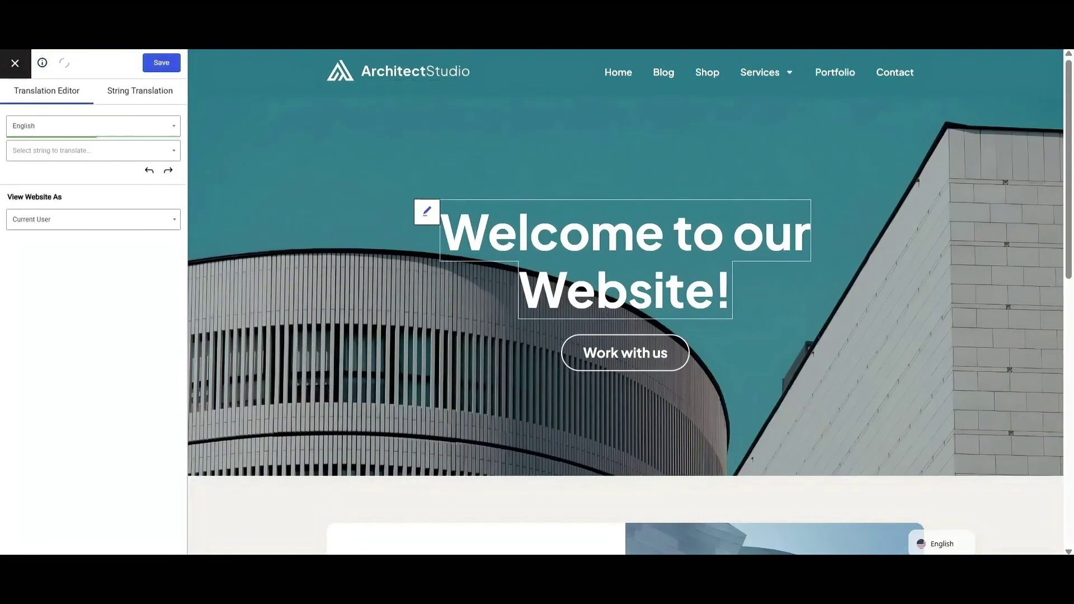
click(428, 221)
click(94, 498)
key(BackSpace)
text(w)
click(168, 65)
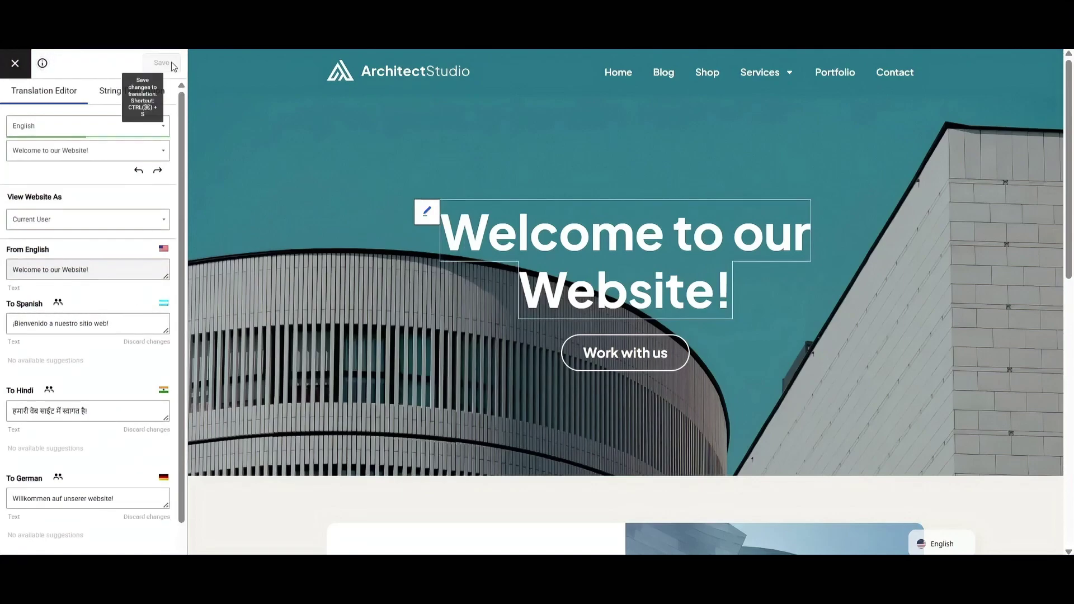
Change the Spanish 'Work with us' translation to 'Trabaja con nosotras' and save it.
click(569, 354)
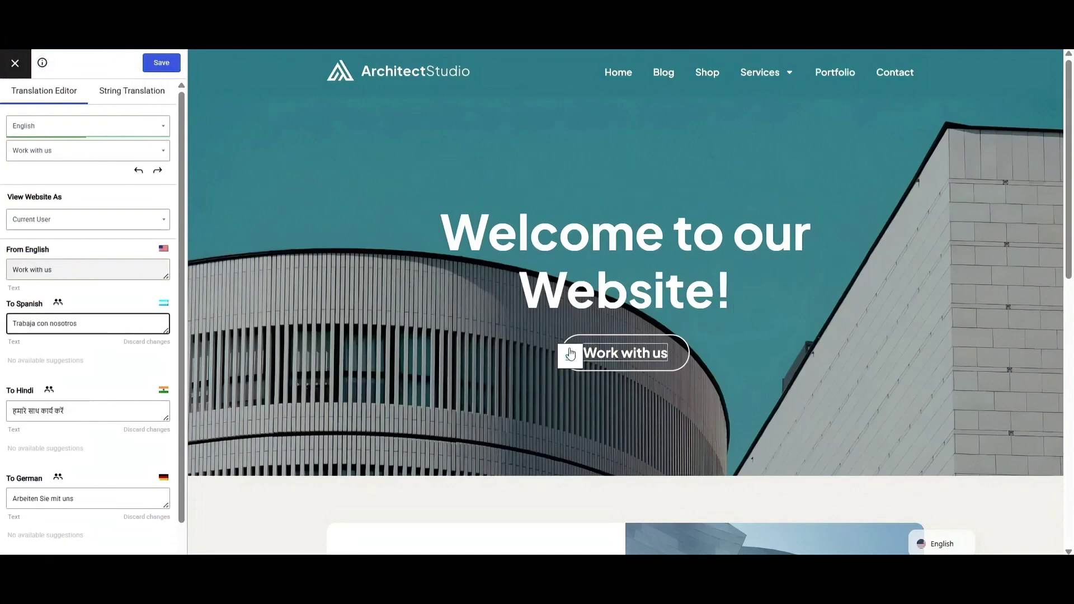
key(BackSpace)
text(a)
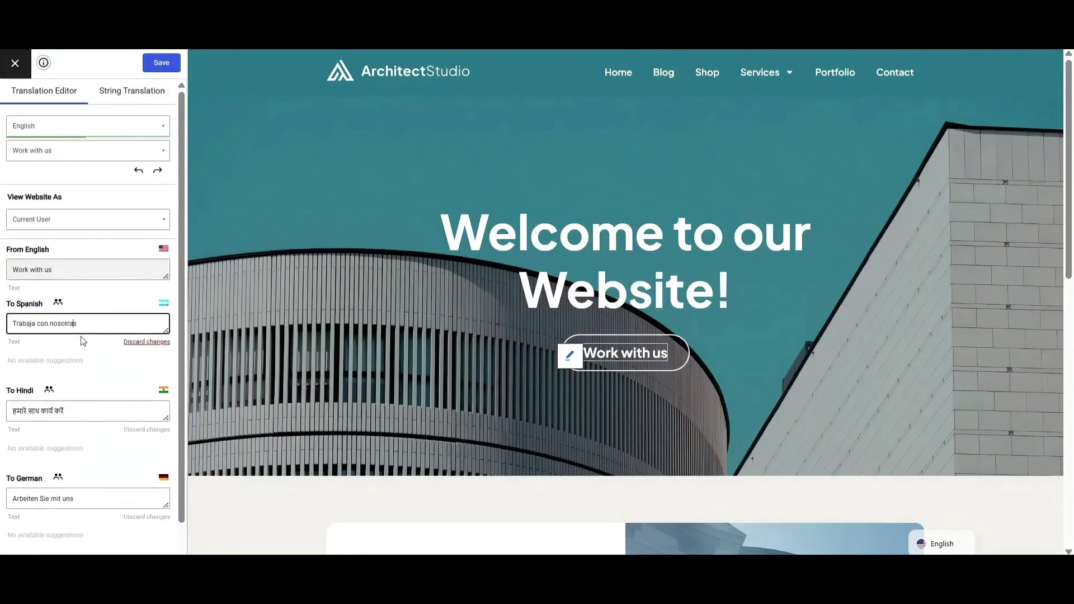
click(166, 67)
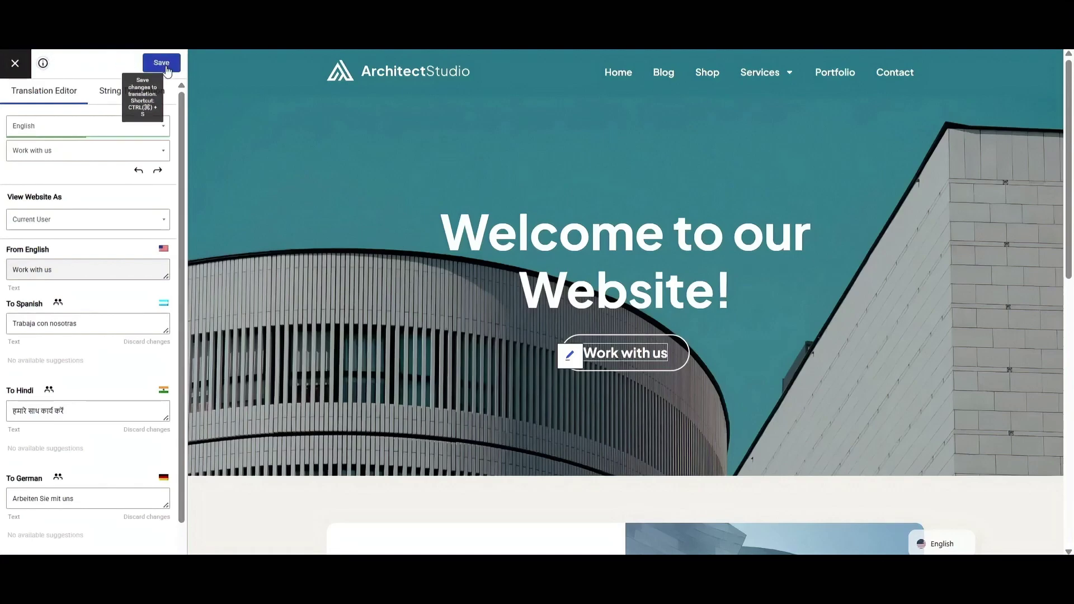
click(149, 126)
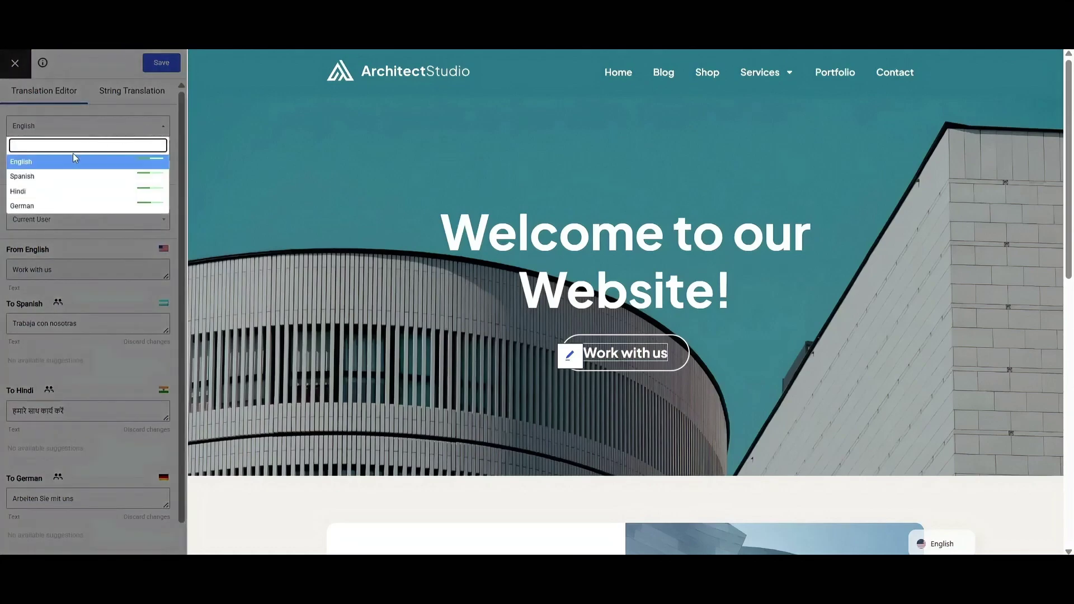
Preview in Spanish and enter '¿Listo para comenzar tu proyecto?' for 'Ready to start your project?', then save.
click(25, 177)
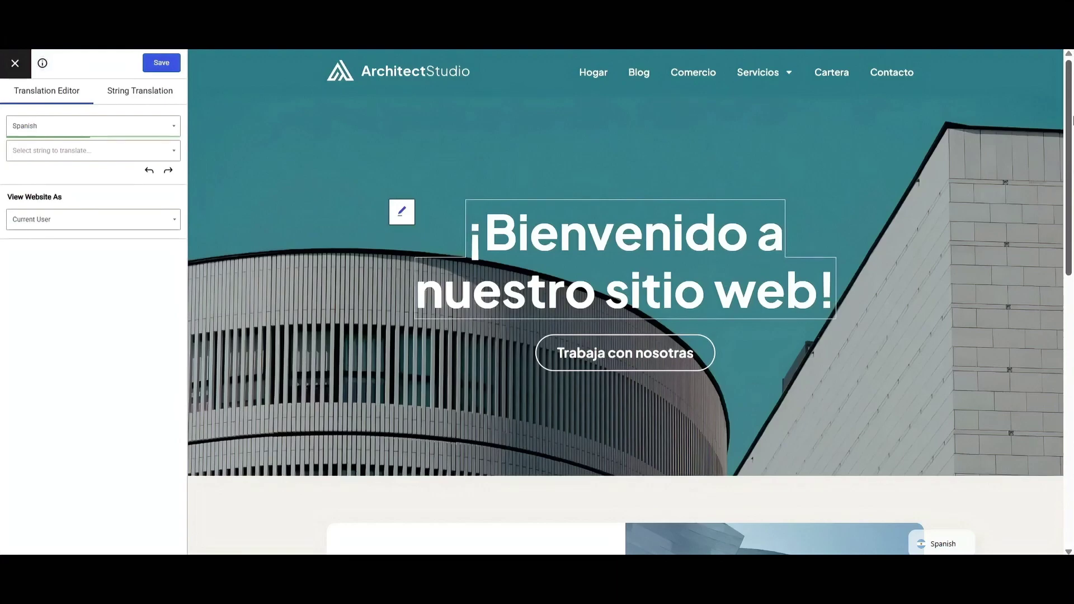
drag(1071, 119, 1068, 347)
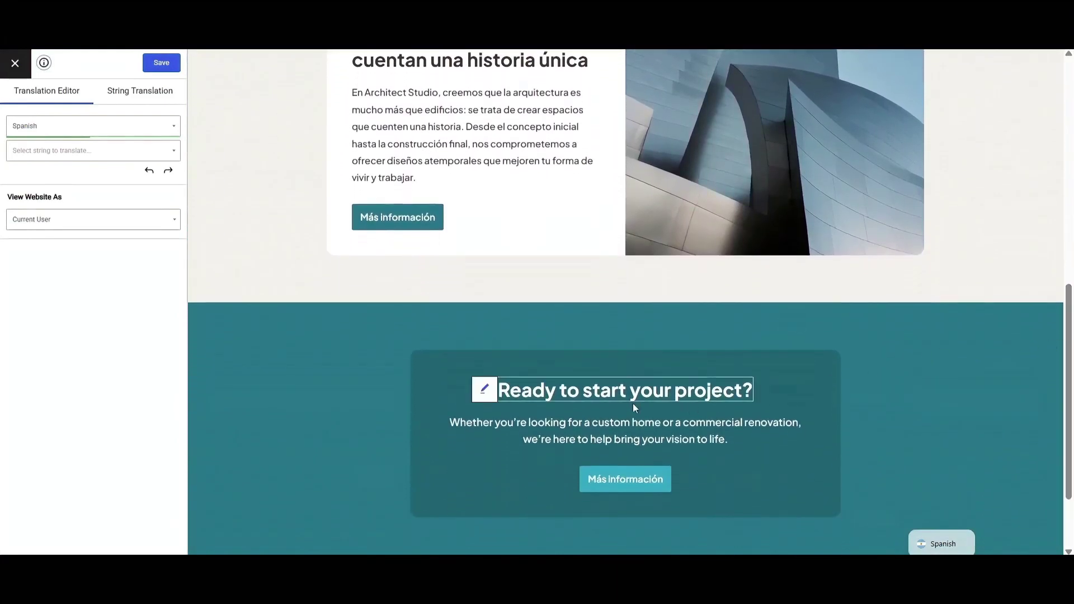
click(483, 393)
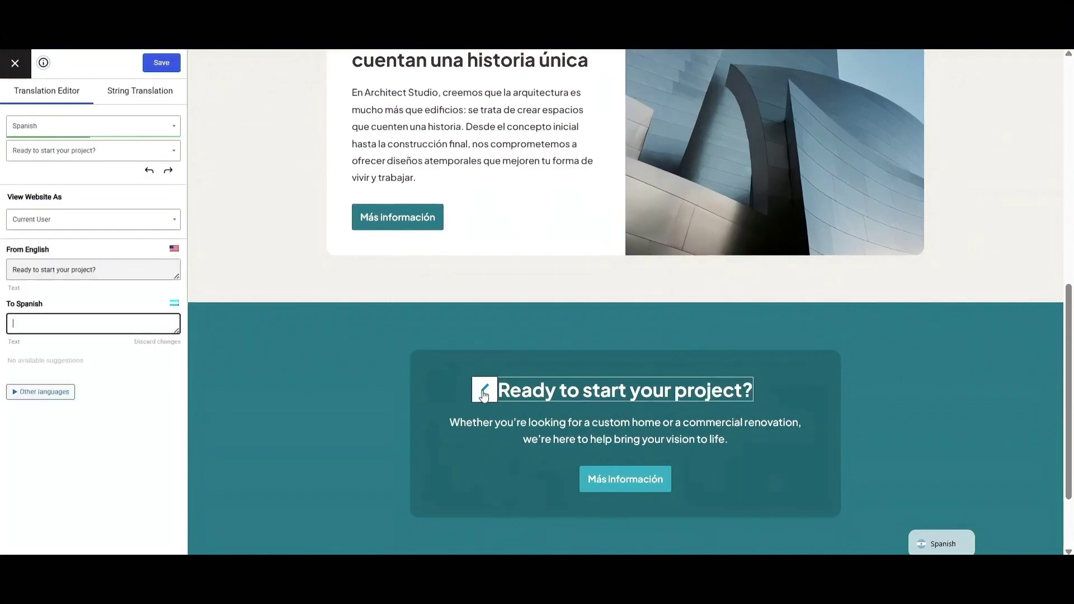
click(127, 325)
text(¿Listo para comenzar tu proyecto?)
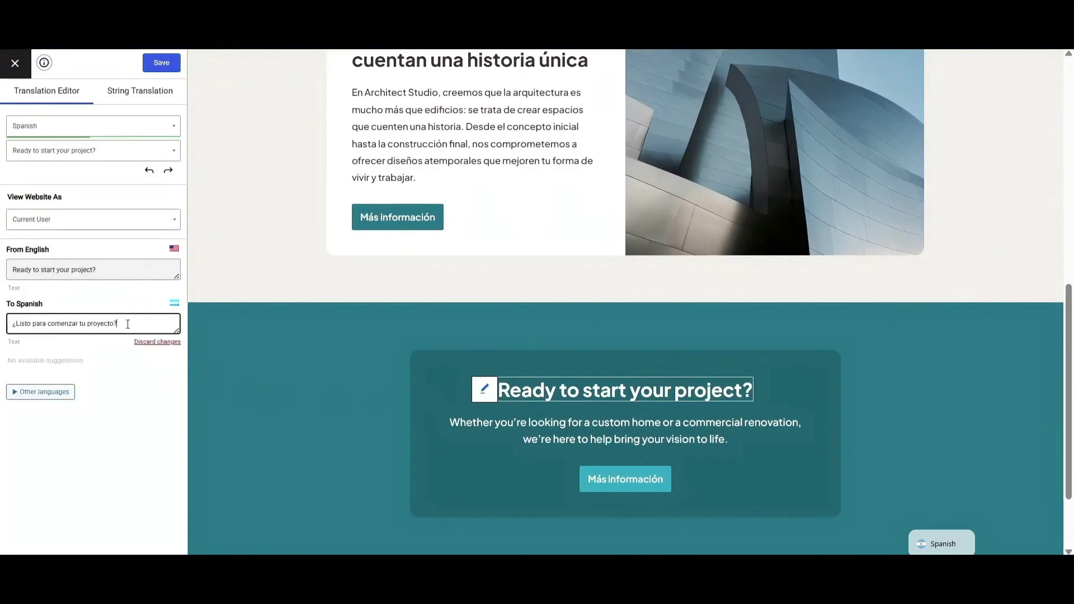
click(158, 61)
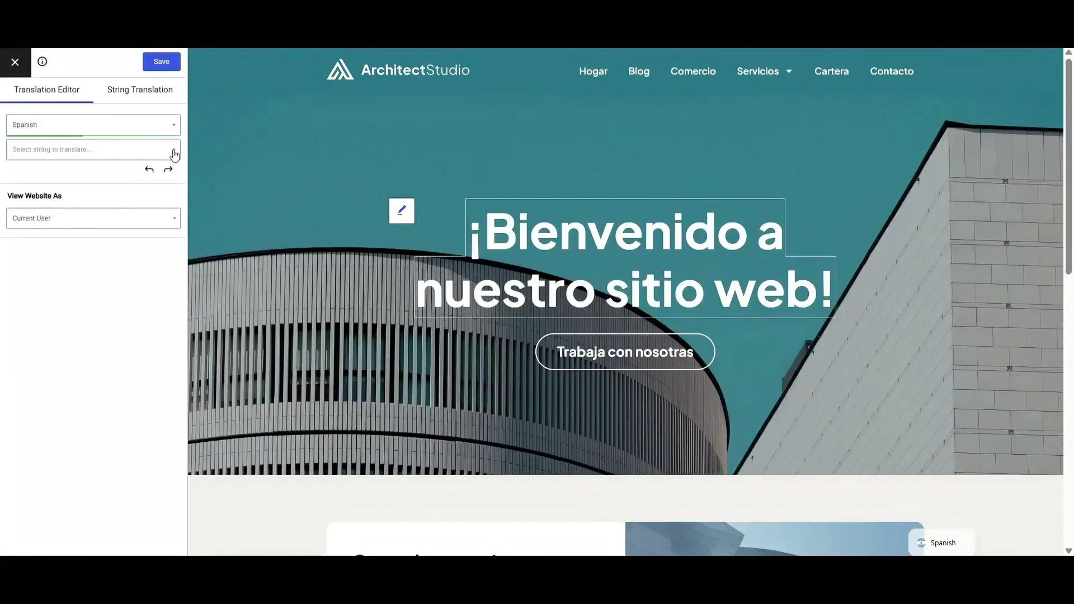
Select the 'Home - Architect studio' string and save its Spanish title 'Inicio - Estudio de arquitectura'.
click(174, 149)
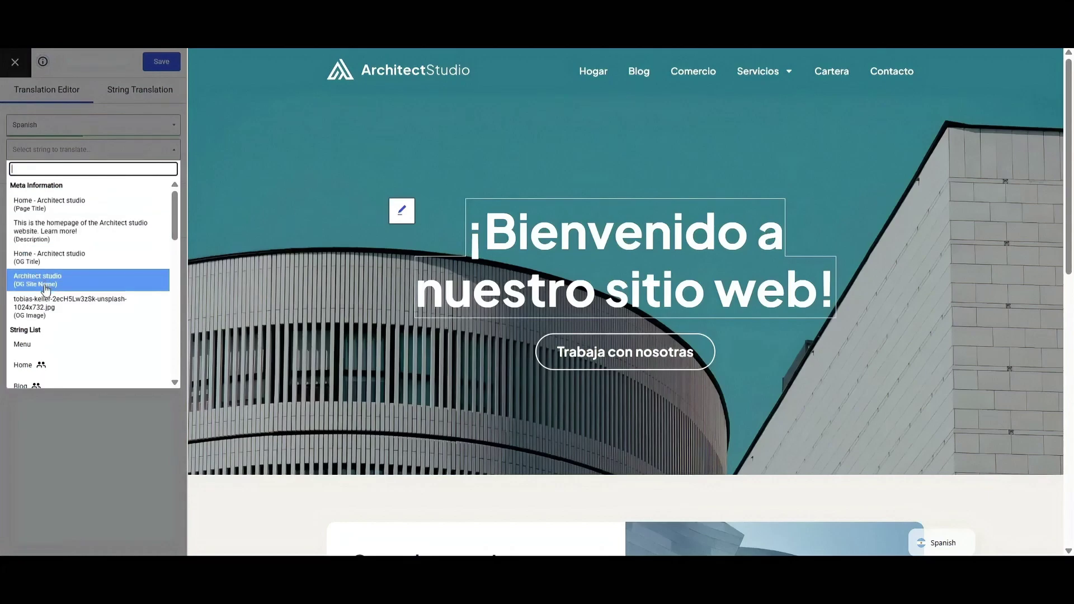
click(67, 210)
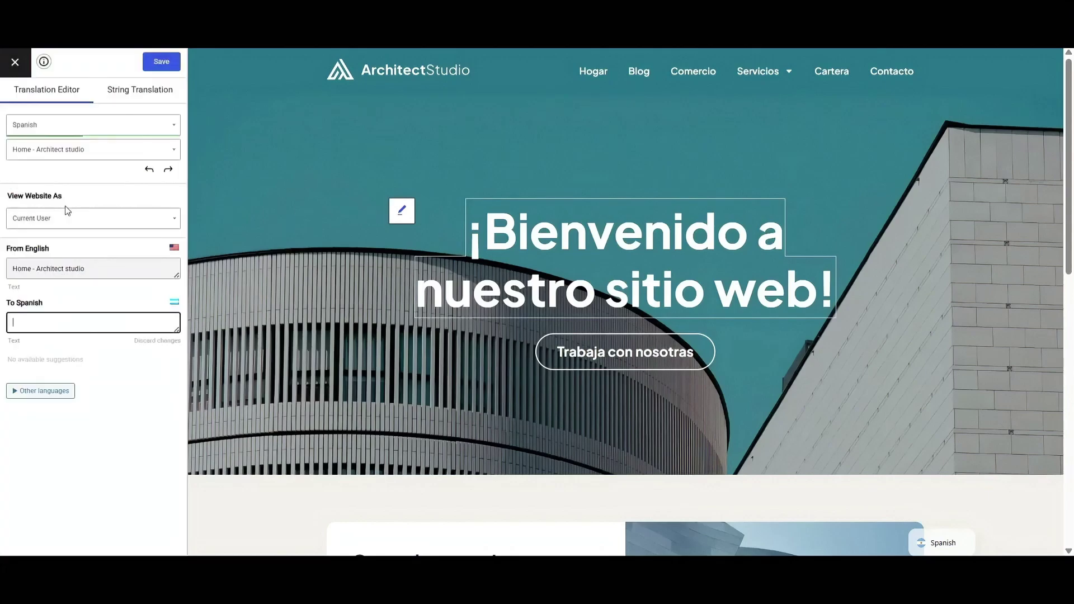
click(78, 326)
text(Inicio - Estudio de arquitectura)
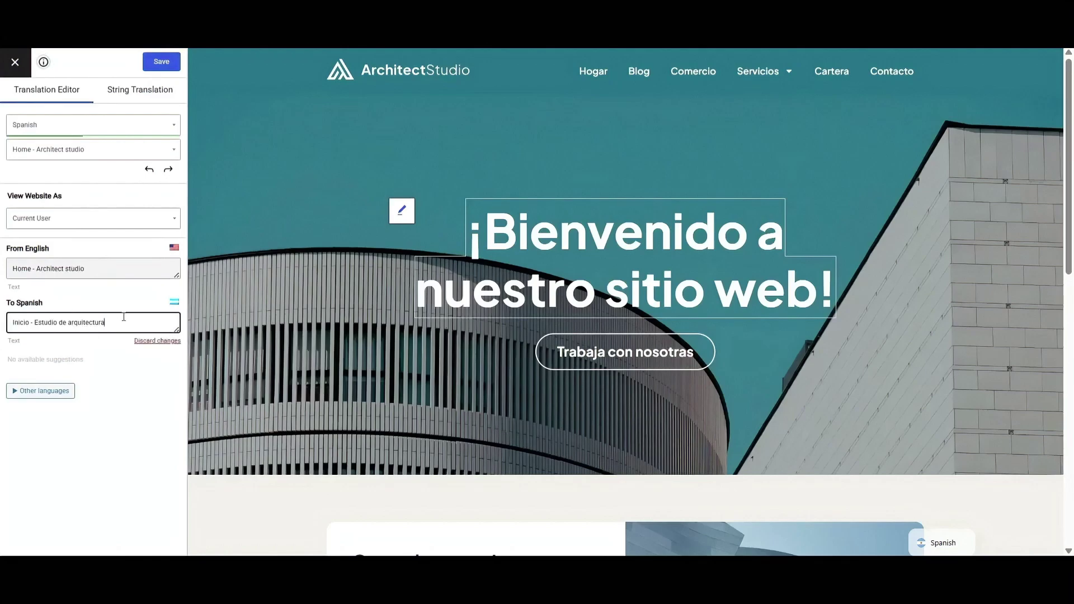
click(168, 57)
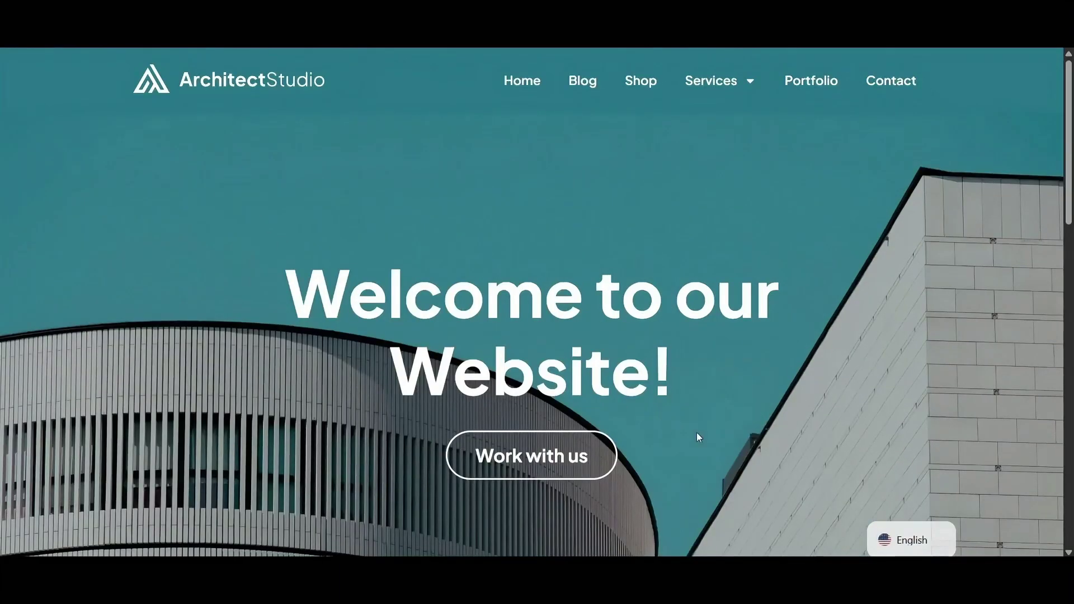
Preview the homepage in Spanish and then Hindi using the floating language switcher.
mouse_move(915, 553)
click(912, 516)
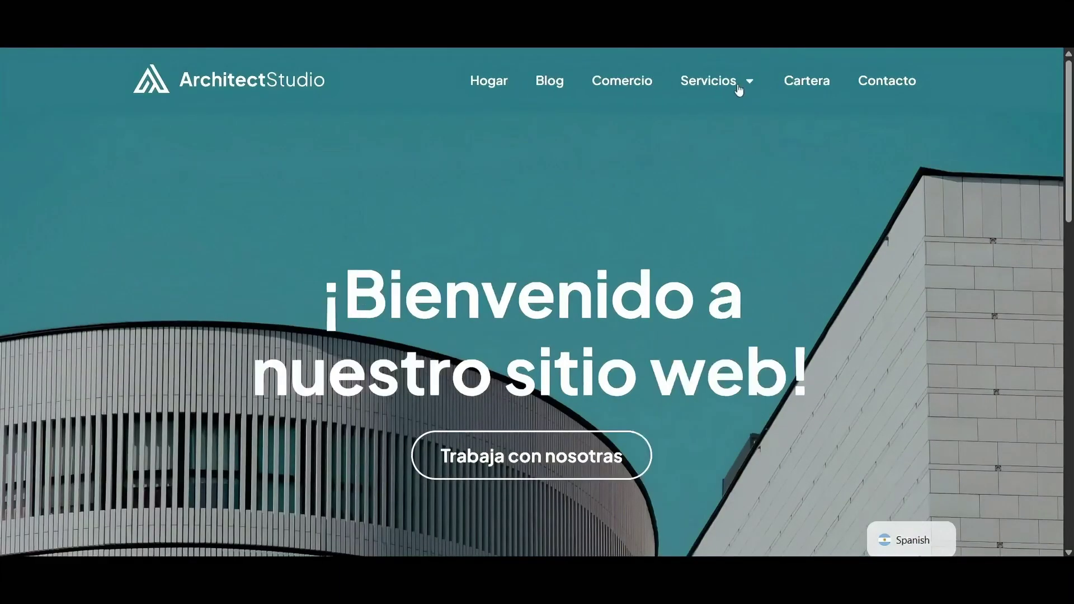
mouse_move(728, 92)
mouse_move(909, 534)
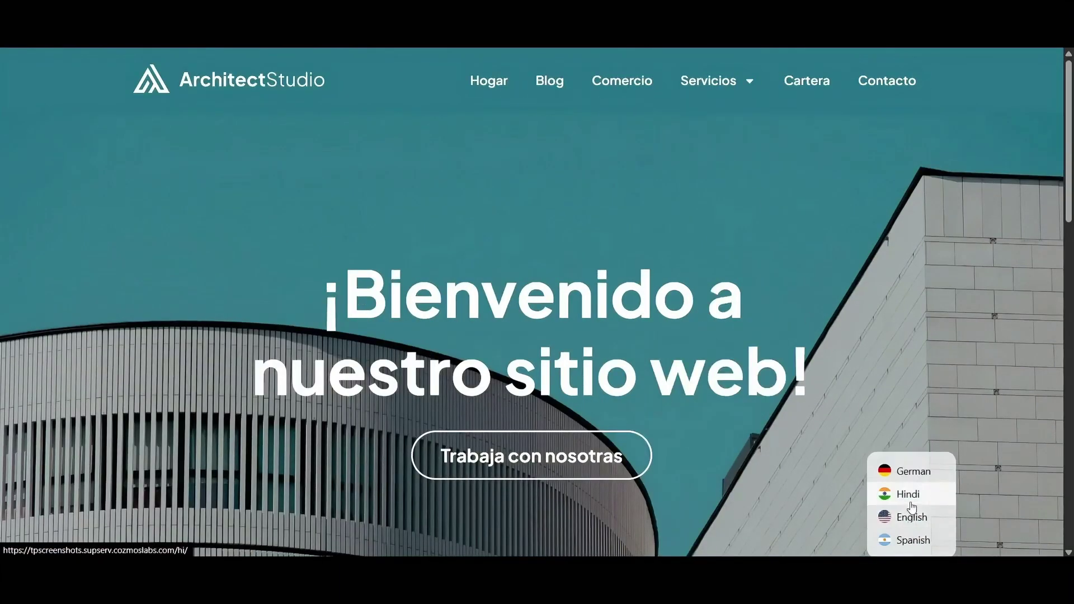
click(907, 496)
scroll(1070, 139, down, 8)
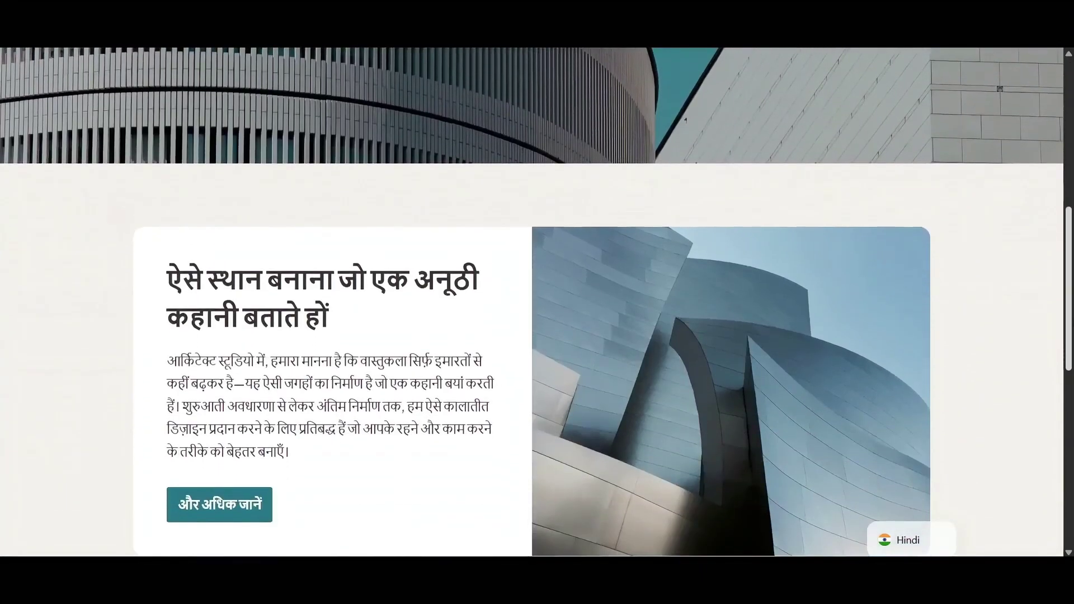
scroll(1069, 124, up, 8)
Switch the site to German and open the Portfolio page, 'Unser Portfolio'.
mouse_move(909, 538)
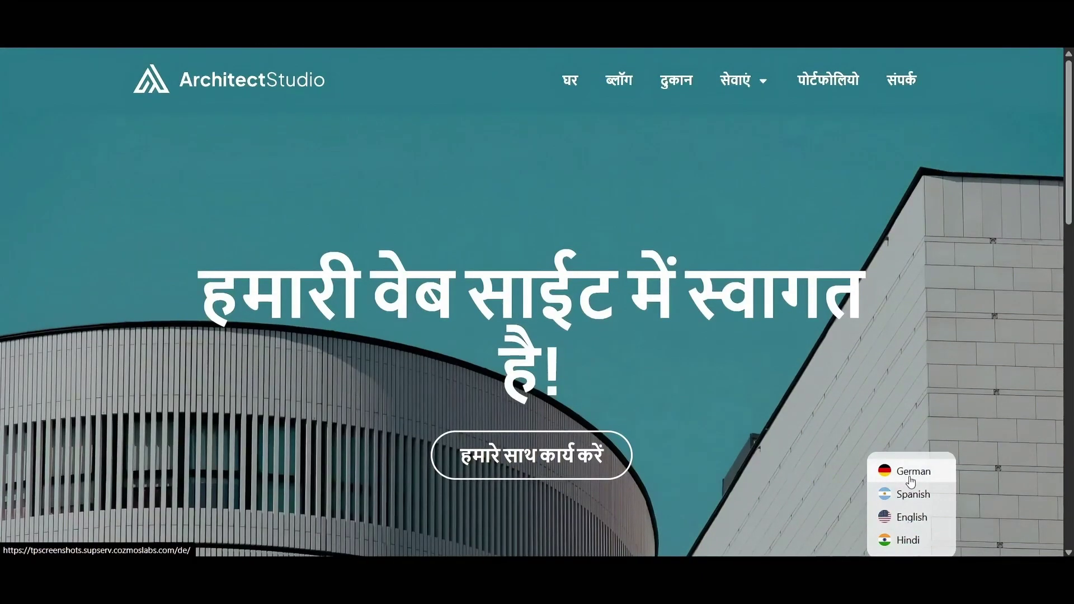
click(911, 472)
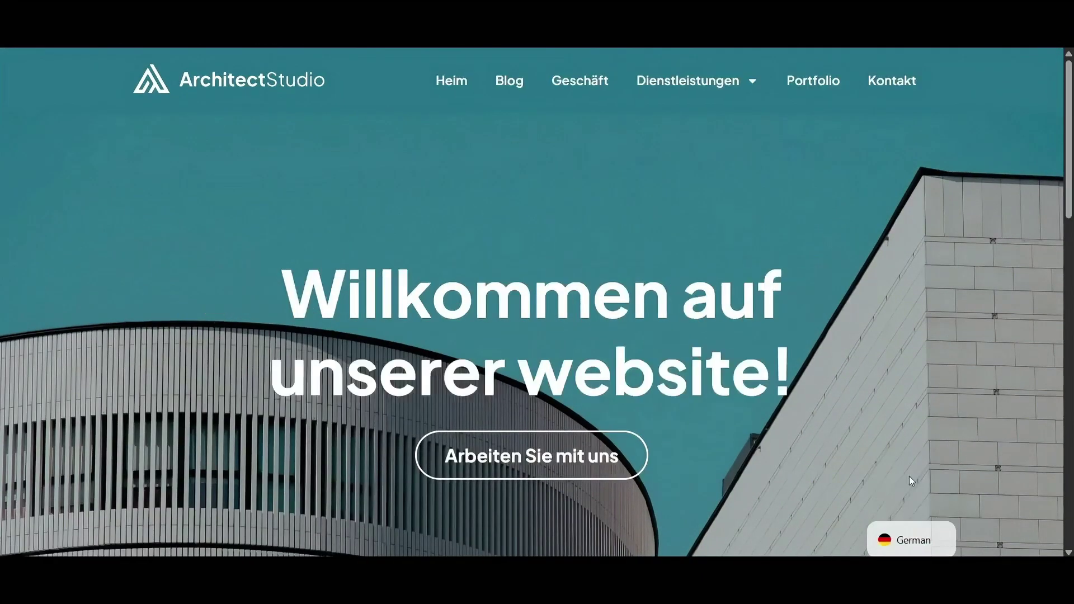
click(807, 82)
scroll(1066, 193, down, 3)
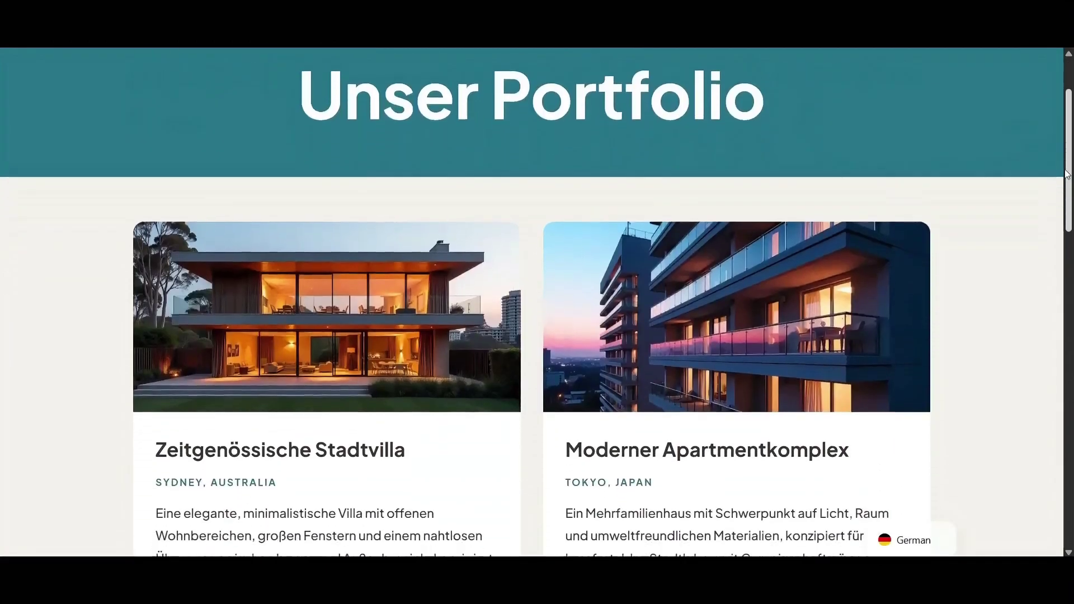